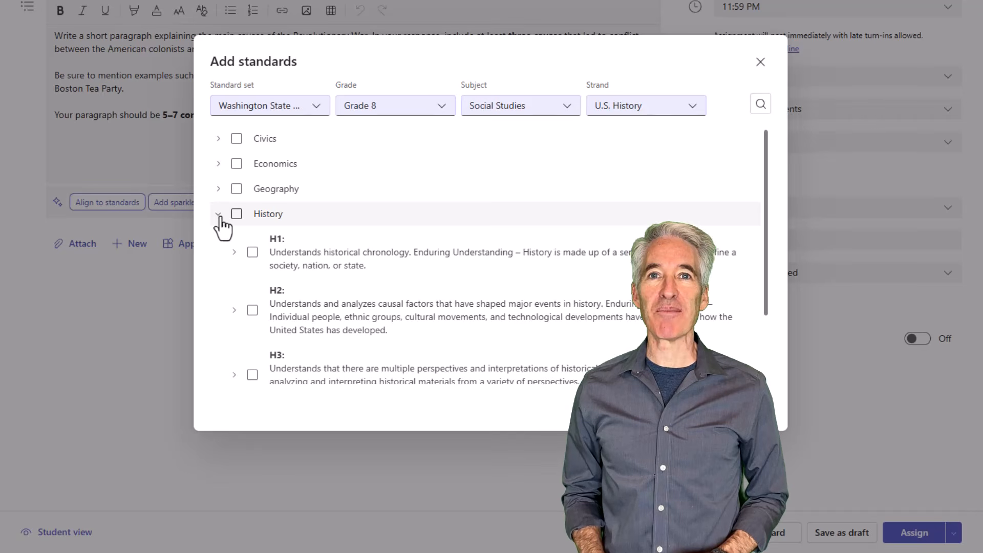
scroll(253, 279, "down", 1)
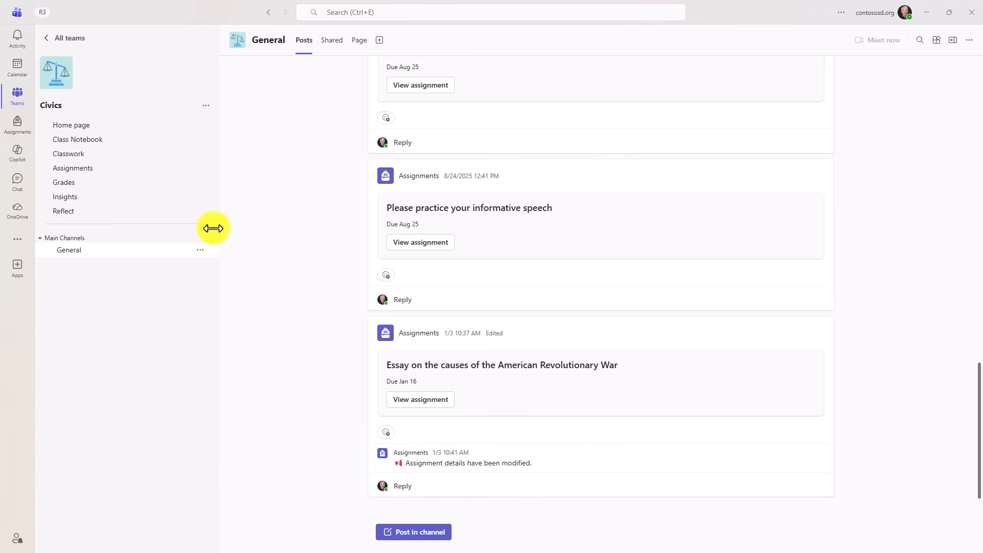
Step: Open the Civics class's assignments and create a new assignment
left_click(67, 169)
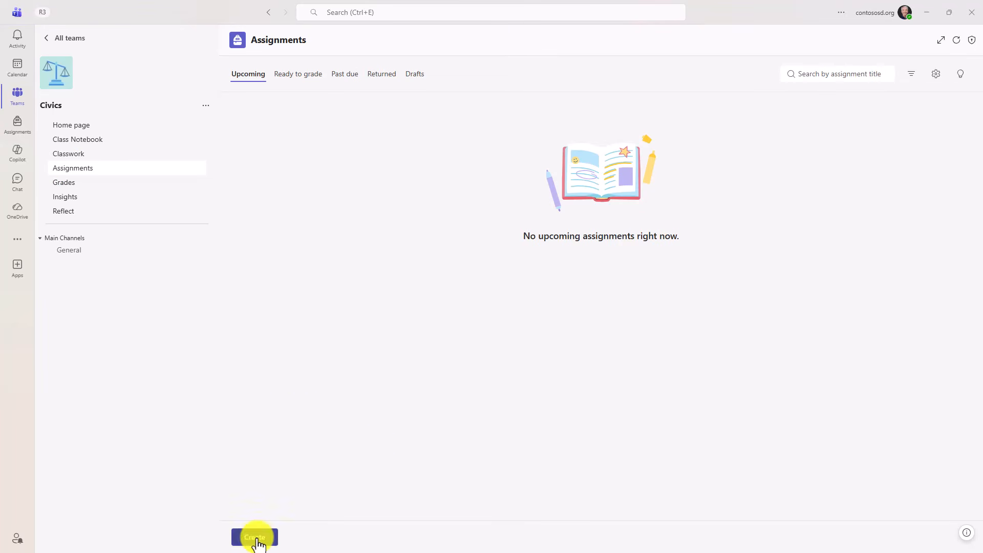
left_click(258, 540)
left_click(314, 450)
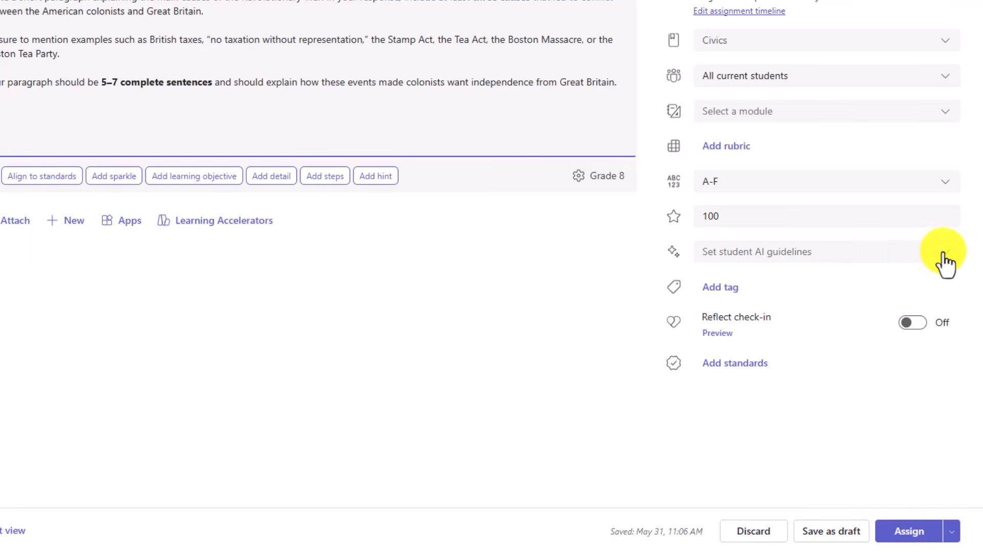
Step: Switch the student AI guideline through Full AI use allowed and AI use for editing only, ending on No AI use allowed
left_click(945, 254)
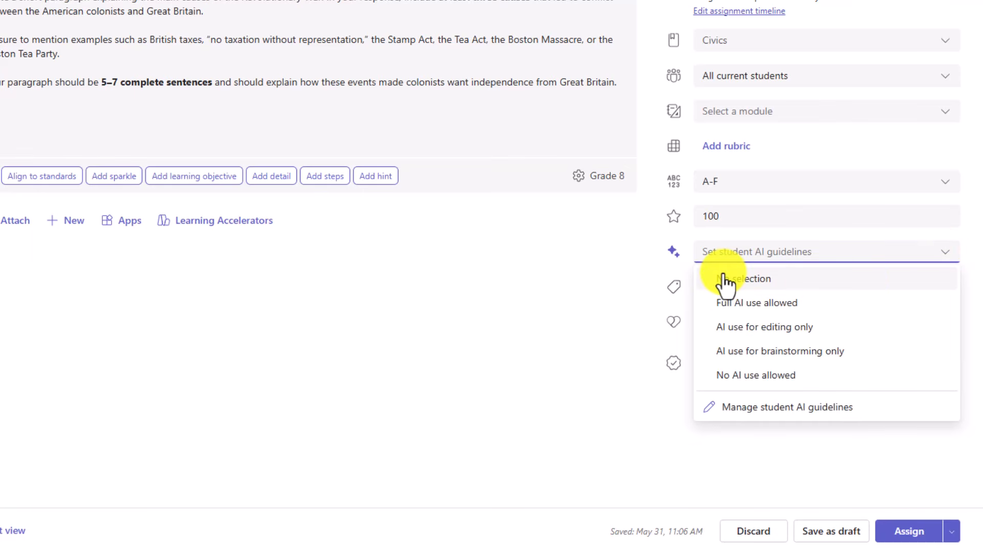
left_click(790, 307)
left_click(938, 254)
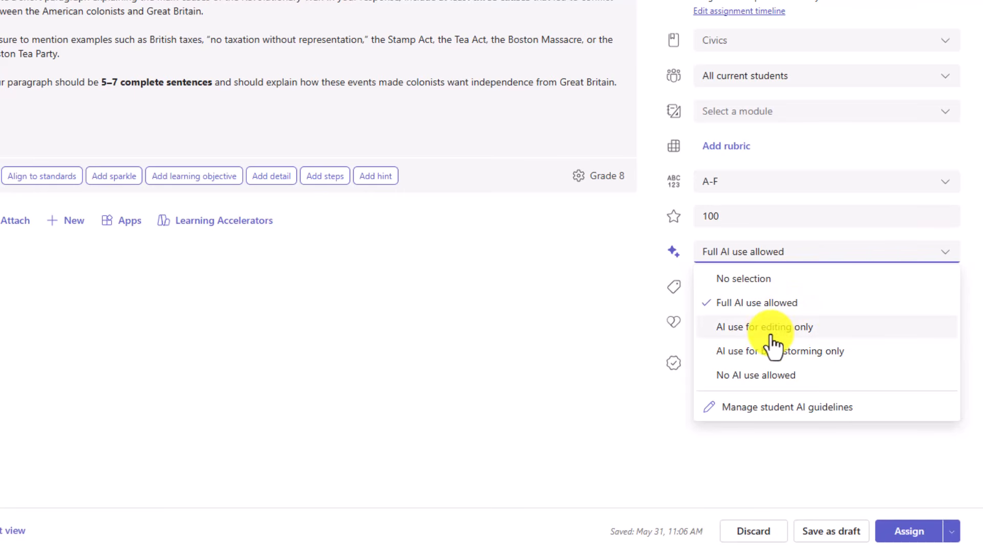
left_click(772, 330)
left_click(945, 254)
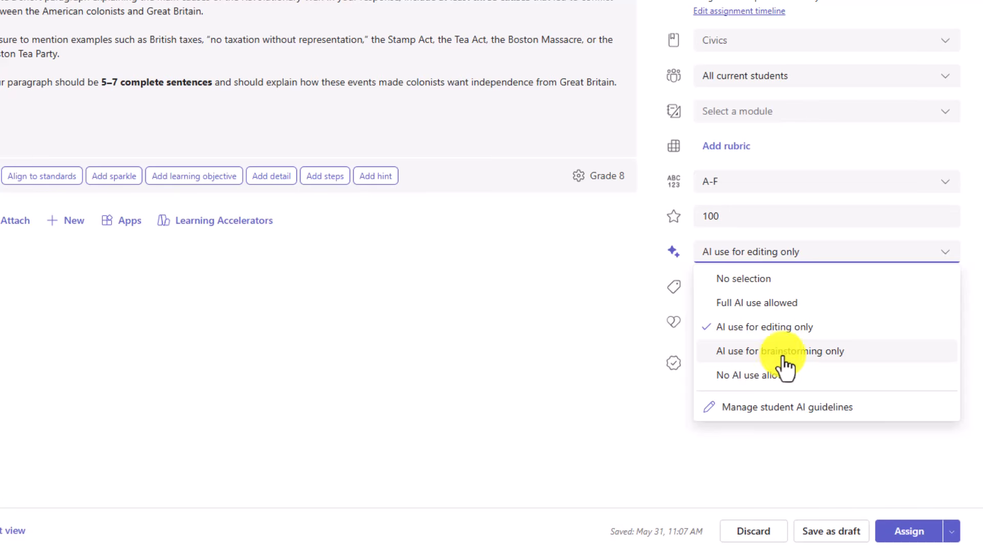
left_click(778, 380)
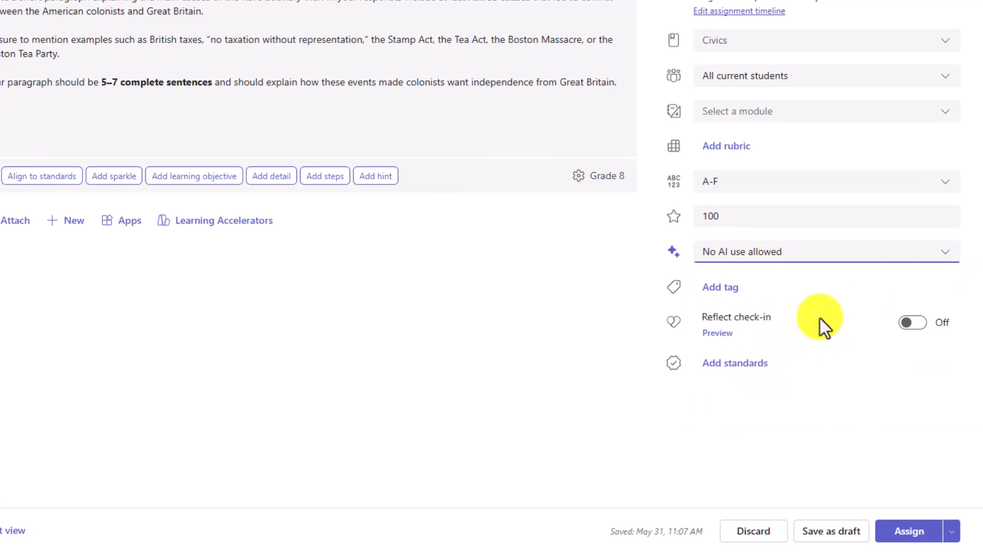
Step: Retitle the No AI use allowed guideline as "DO NOT USE AI AT ALL!", change its color to dark blue and save it
left_click(941, 252)
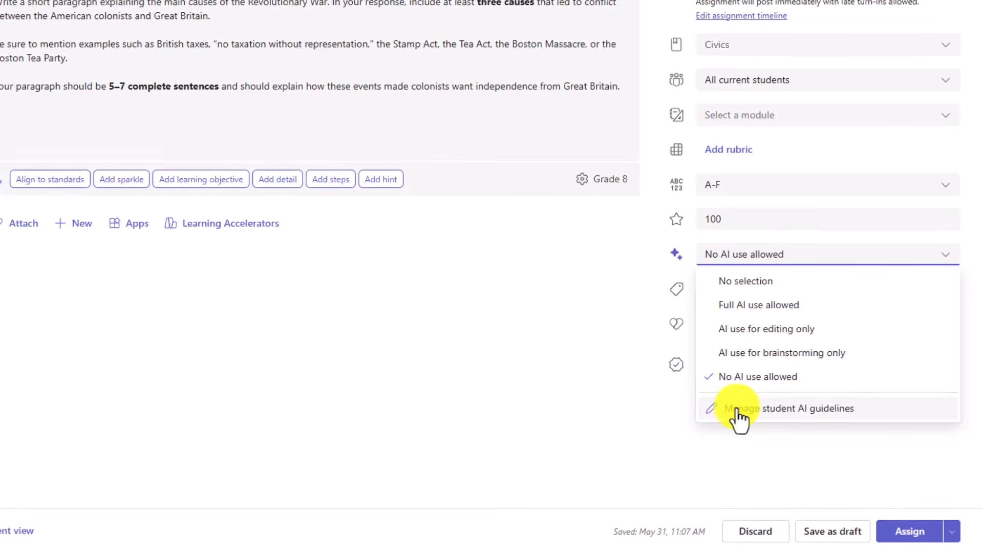
left_click(813, 408)
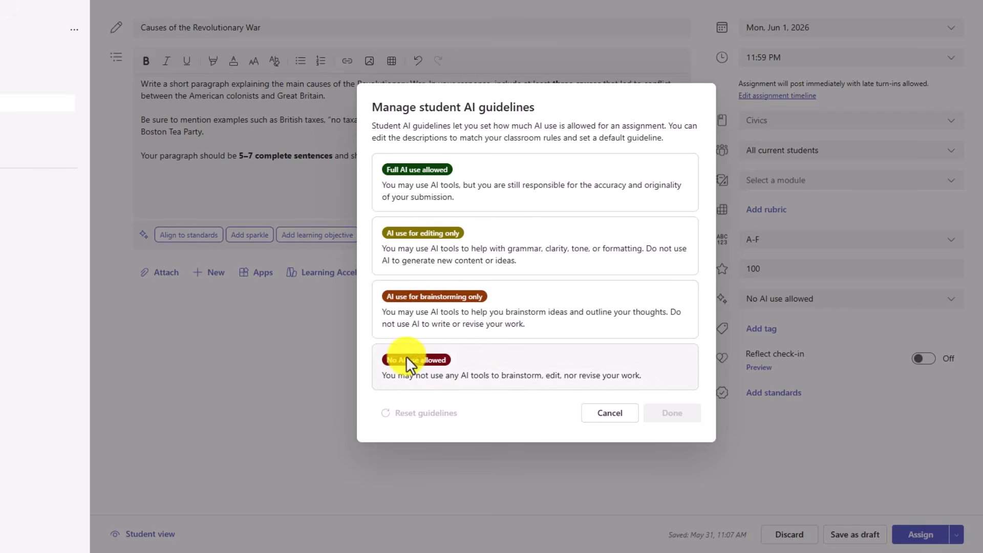
left_click(682, 361)
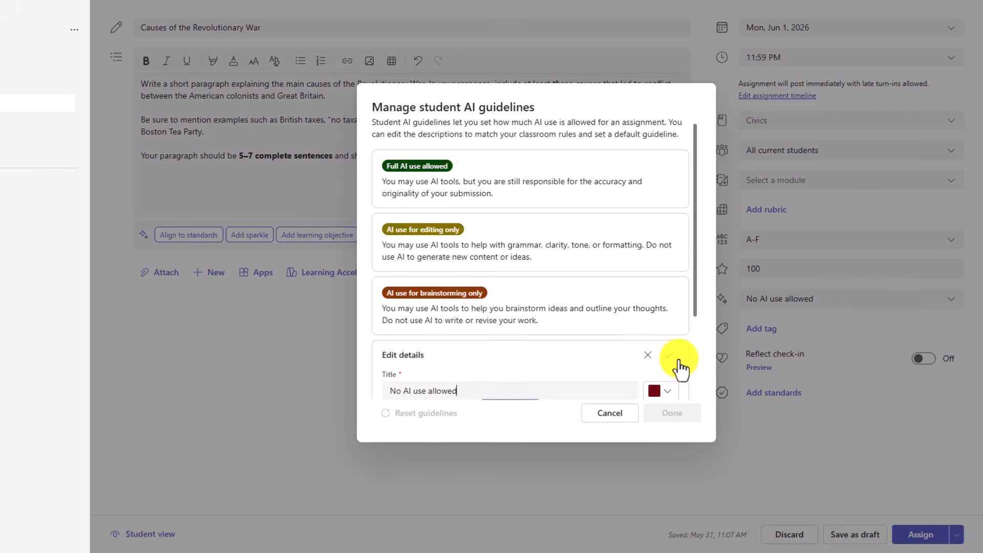
scroll(486, 360, "down", 3)
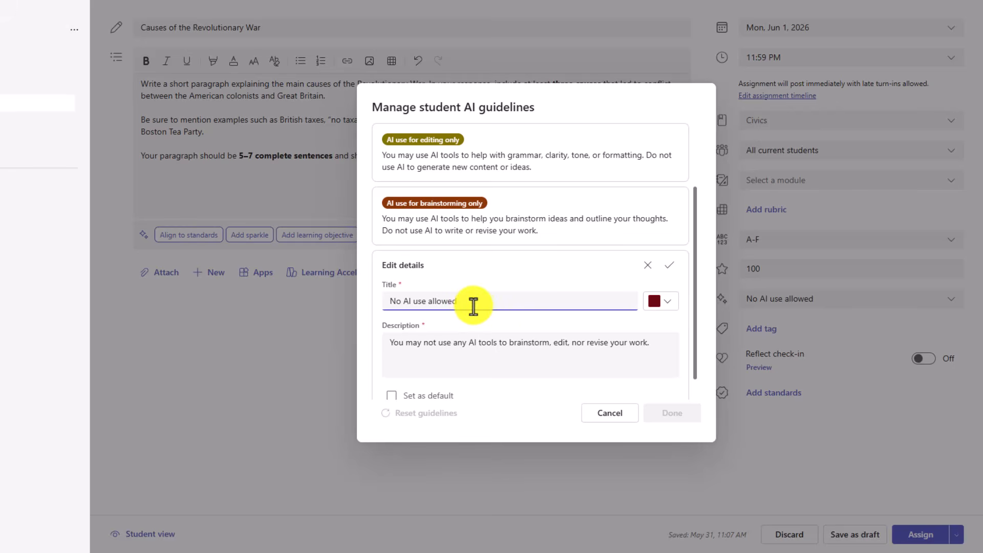
triple_click(473, 306)
type("DO NOT USE AI AT ALL!")
left_click(667, 303)
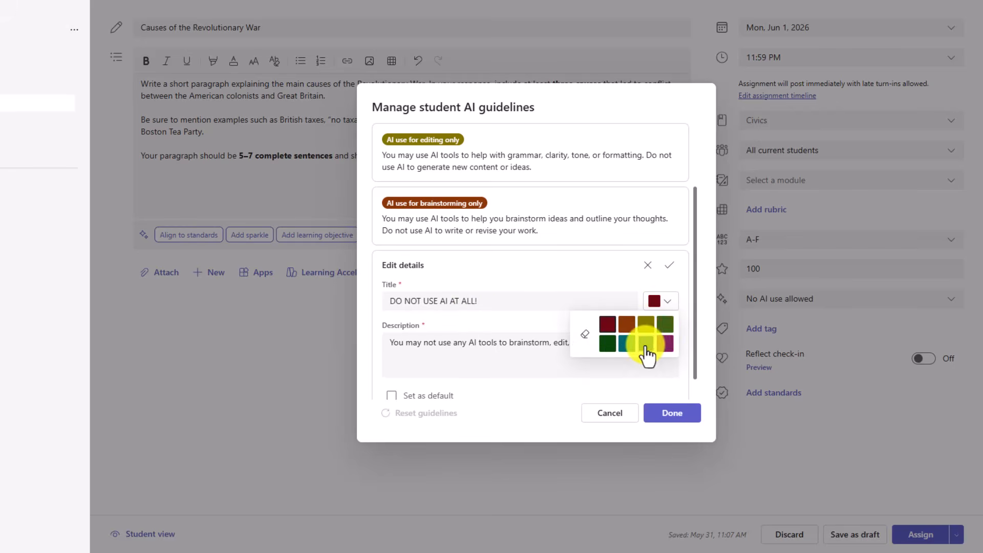
left_click(646, 345)
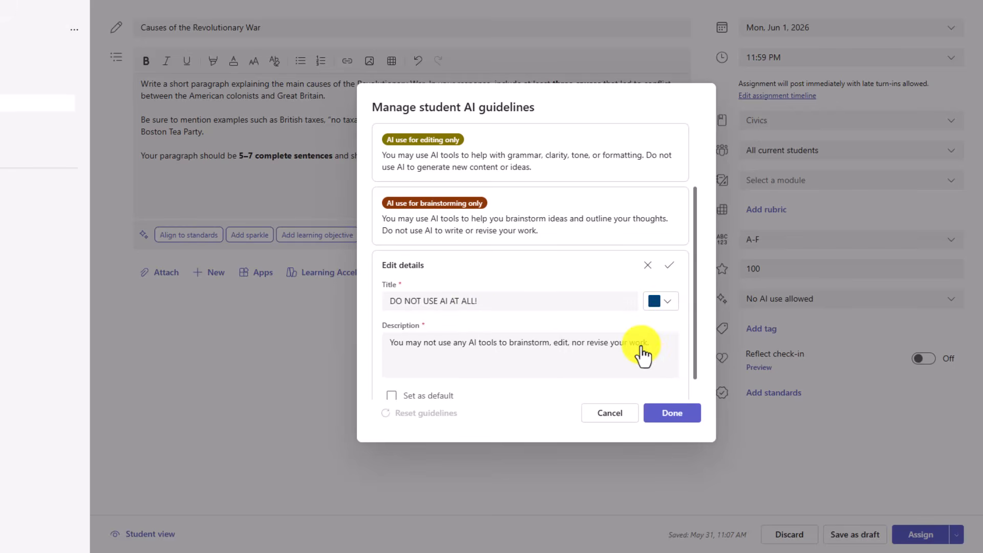
left_click(669, 414)
Step: Set the Full AI use allowed guideline as the default student AI guideline
left_click(840, 302)
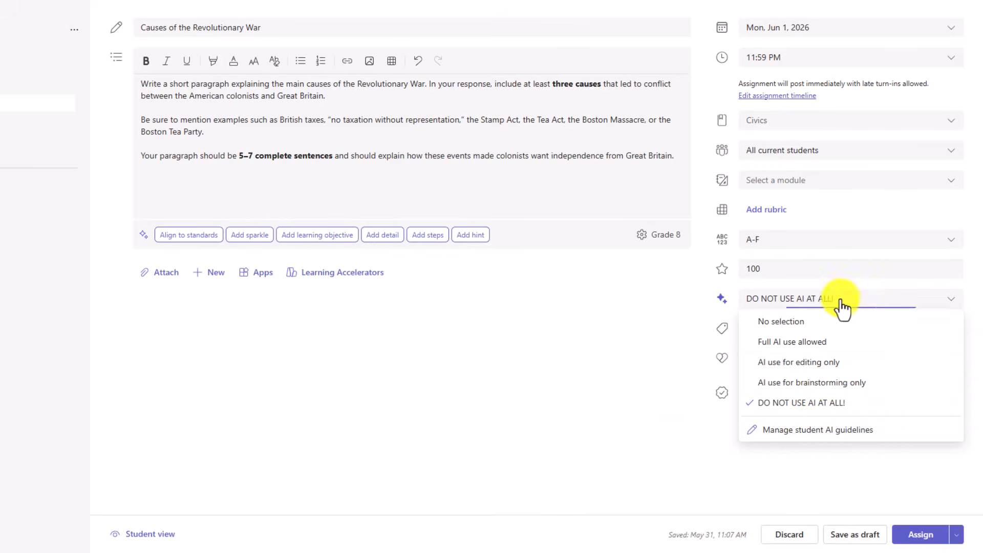
left_click(797, 432)
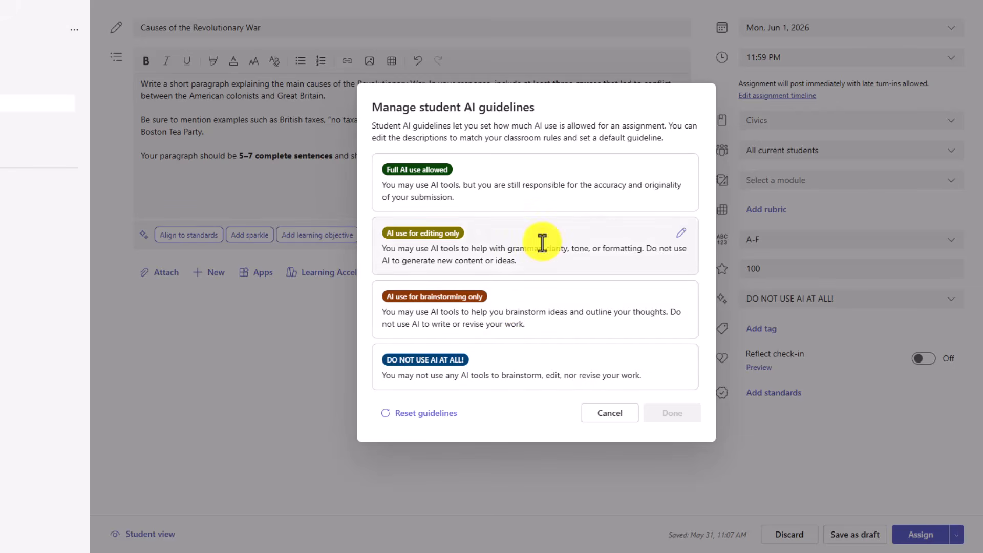
left_click(682, 171)
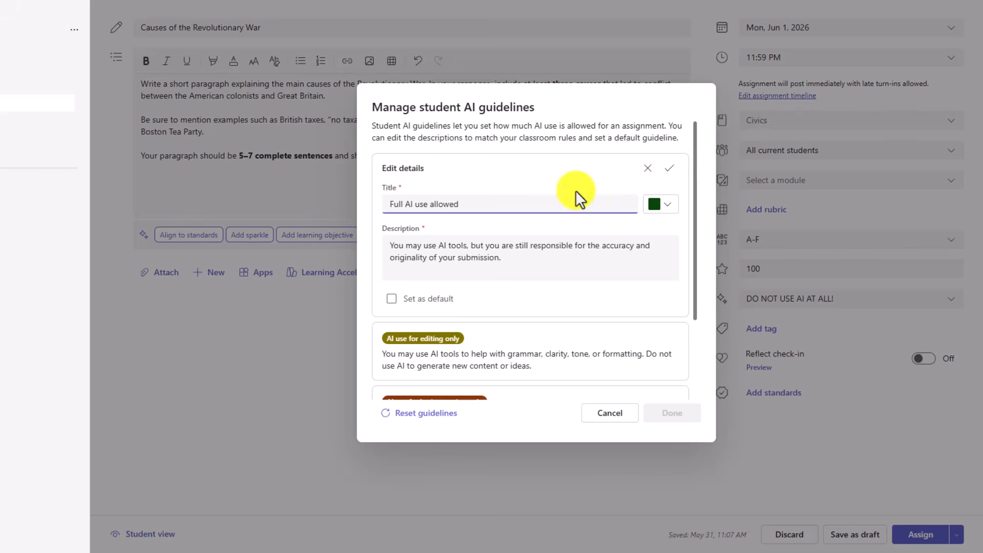
left_click(392, 299)
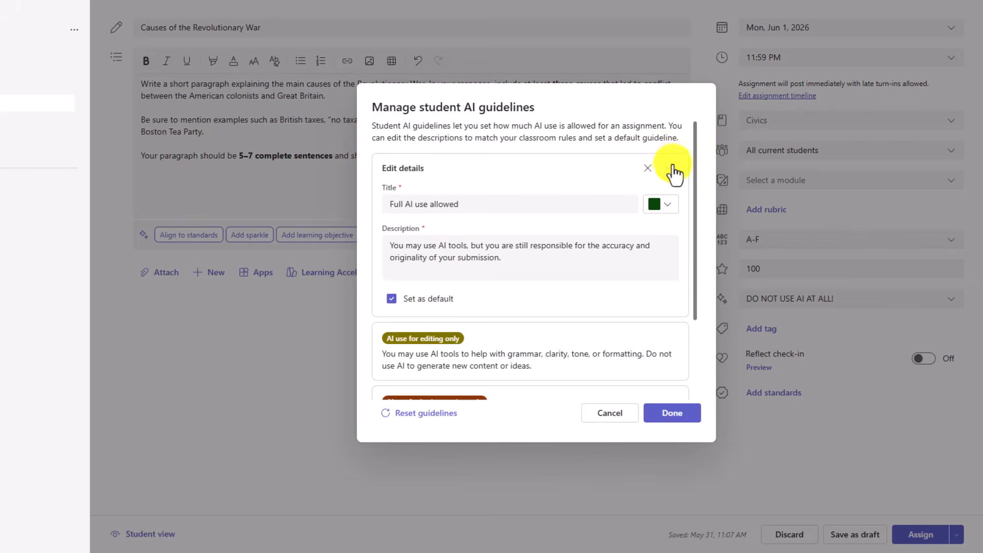
left_click(669, 169)
left_click(673, 414)
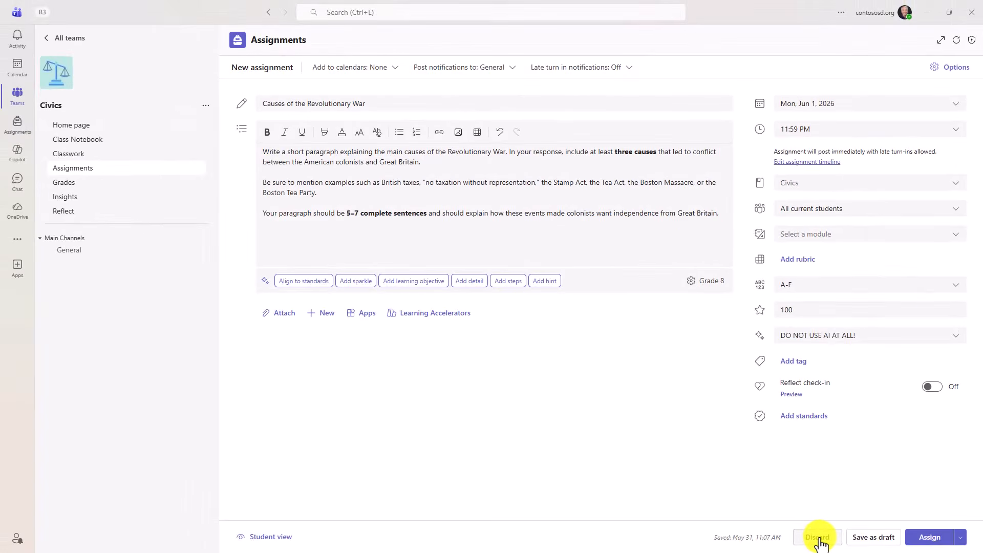
Step: Discard the current assignment and create a new one in the Civics class
left_click(820, 538)
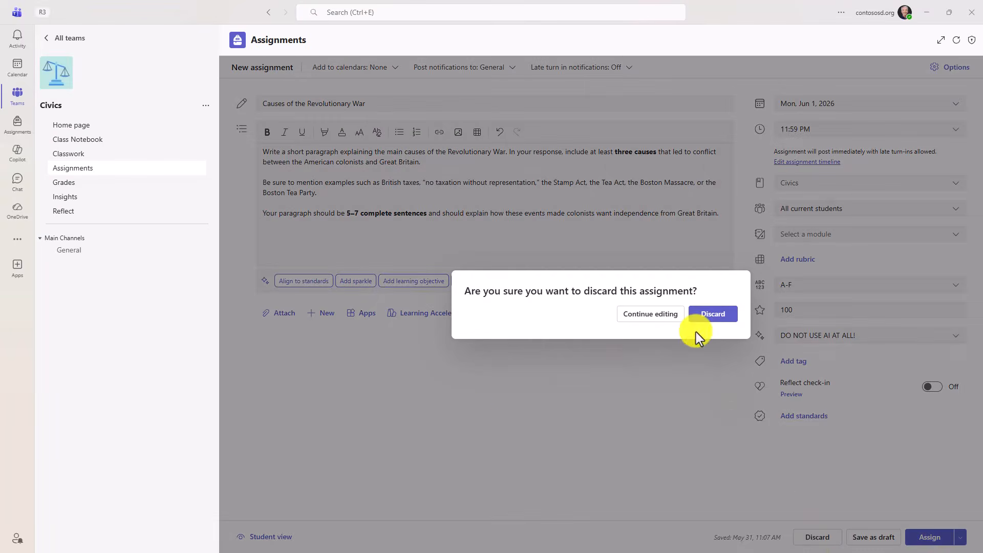
left_click(707, 314)
left_click(254, 537)
left_click(274, 447)
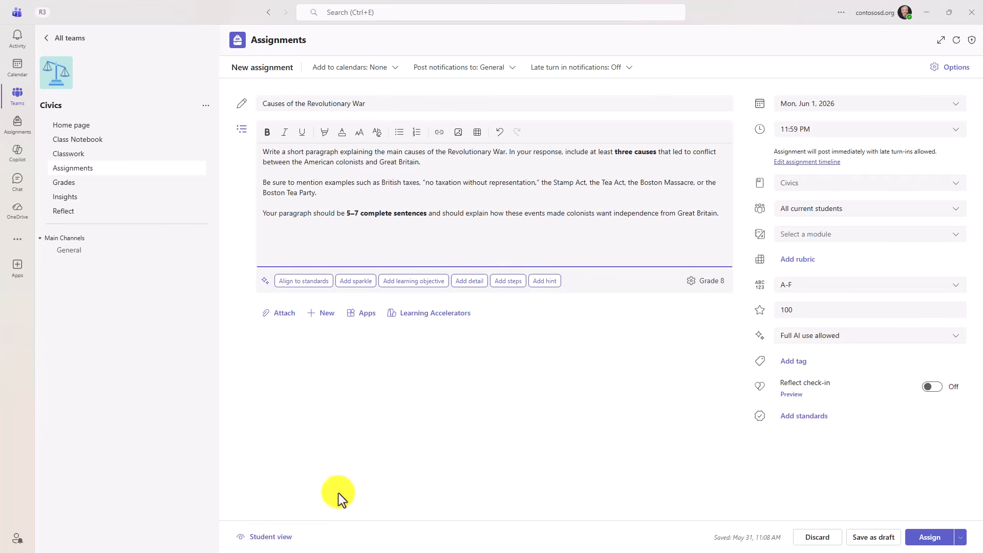
Step: Preview the Causes of the Revolutionary War assignment as a student sees it
left_click(279, 538)
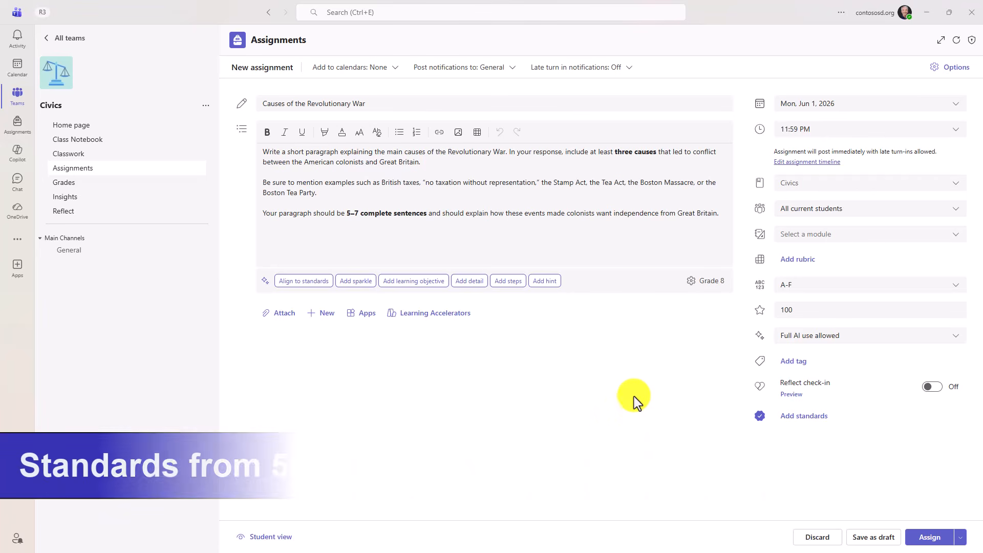
Step: Start adding standards to the assignment and search the standard sets for "Engl"
left_click(822, 423)
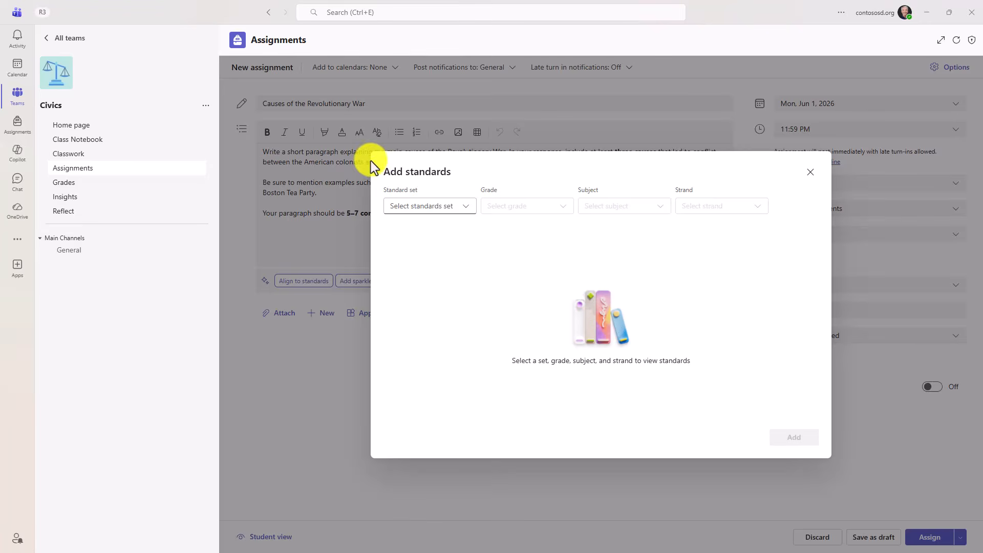
left_click(467, 206)
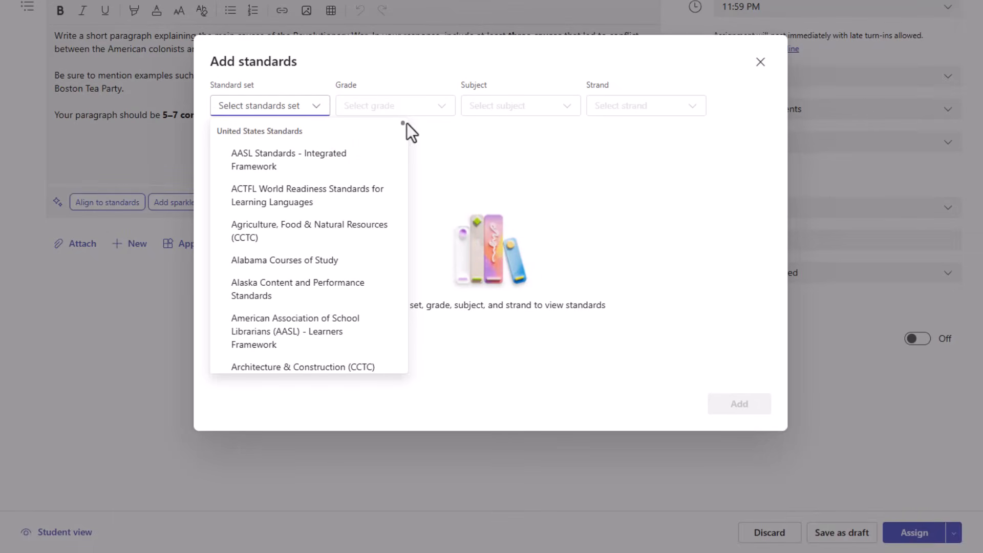
mouse_move(405, 123)
left_mouse_down()
mouse_move(422, 229)
mouse_move(412, 299)
mouse_move(400, 107)
left_mouse_up()
type("Engl")
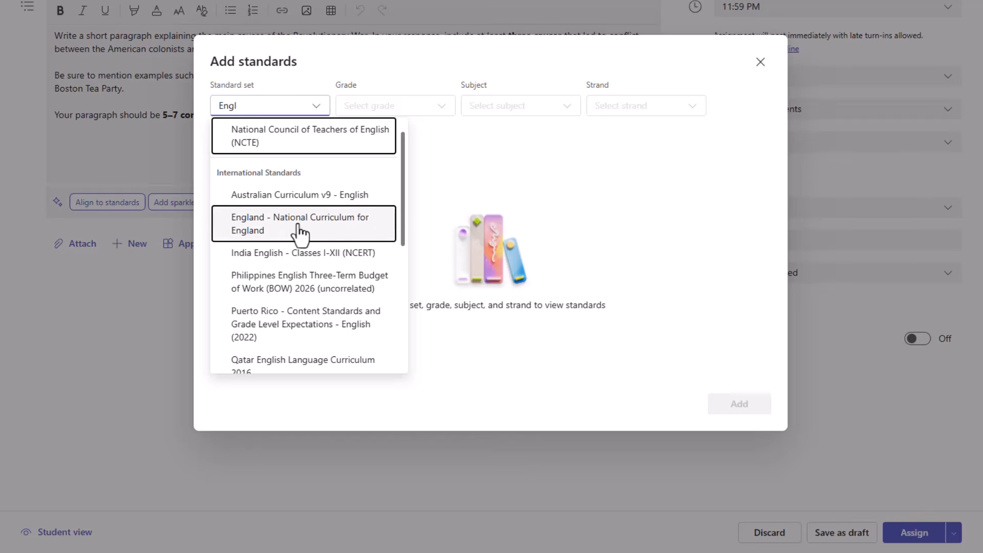
Step: Search the standard sets for "Washin" instead and choose Washington State K-12 Learning Standards and Guidelines
key("BackSpace")
key("BackSpace")
key("BackSpace")
key("BackSpace")
type("Washin")
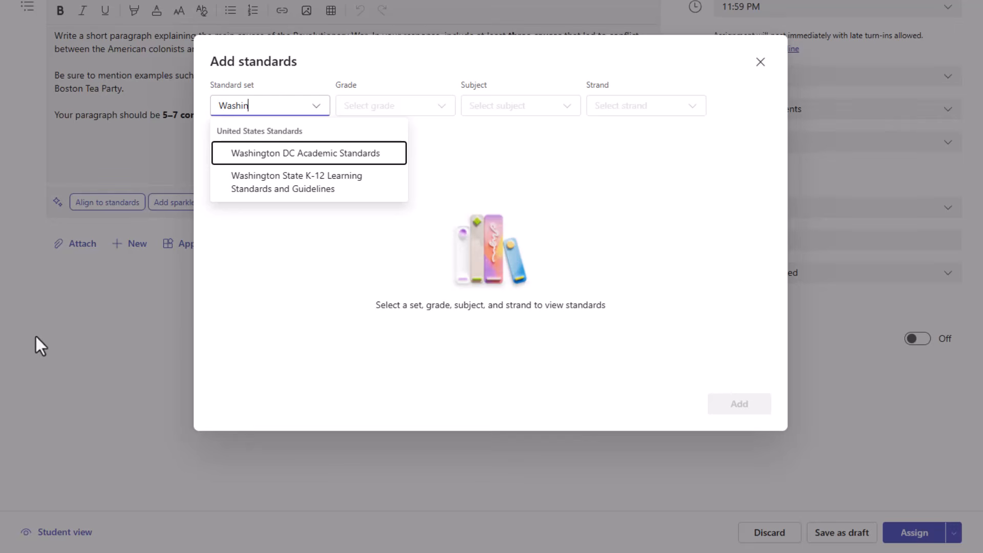
left_click(323, 183)
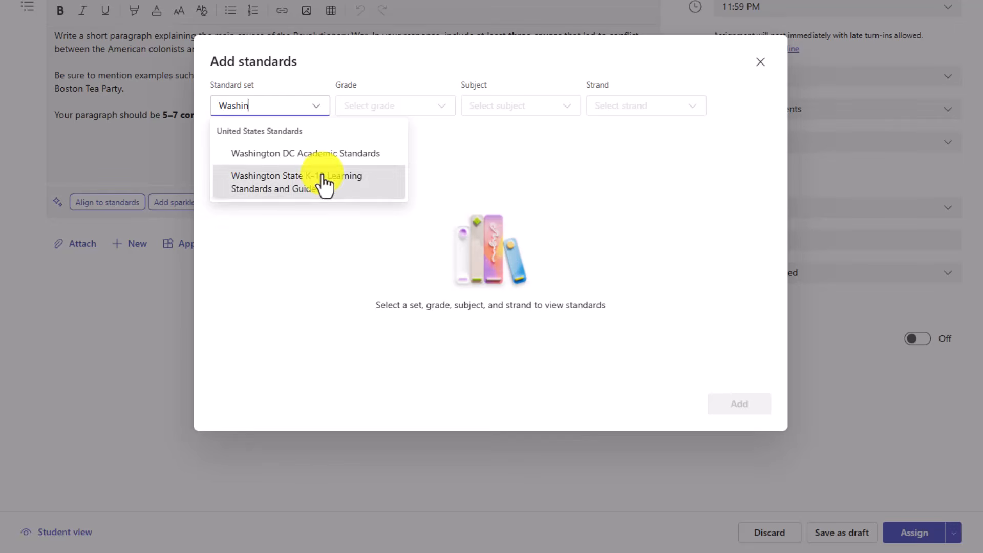
Step: Filter the standards to Grade 8, the Social Studies subject and the U.S. History strand
left_click(441, 101)
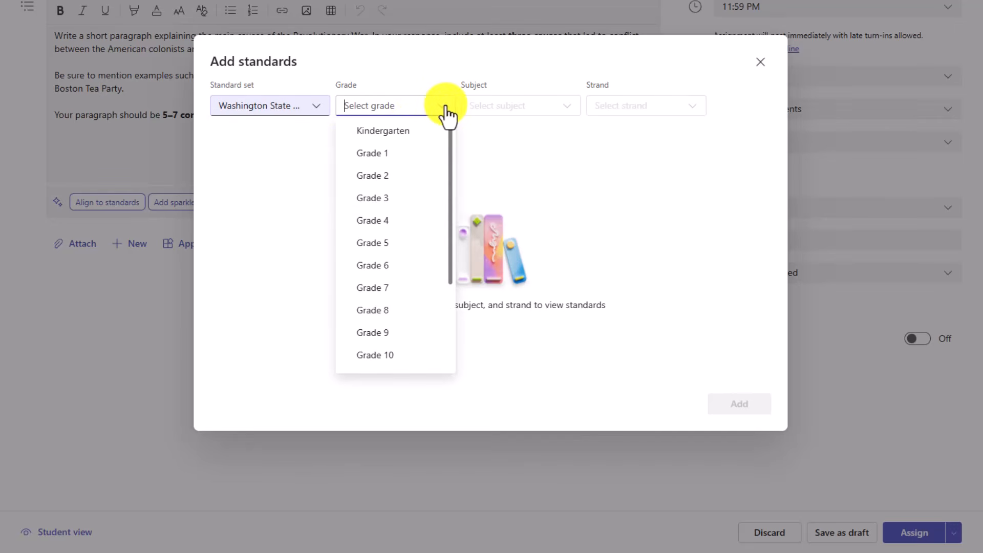
left_click(396, 313)
left_click(568, 108)
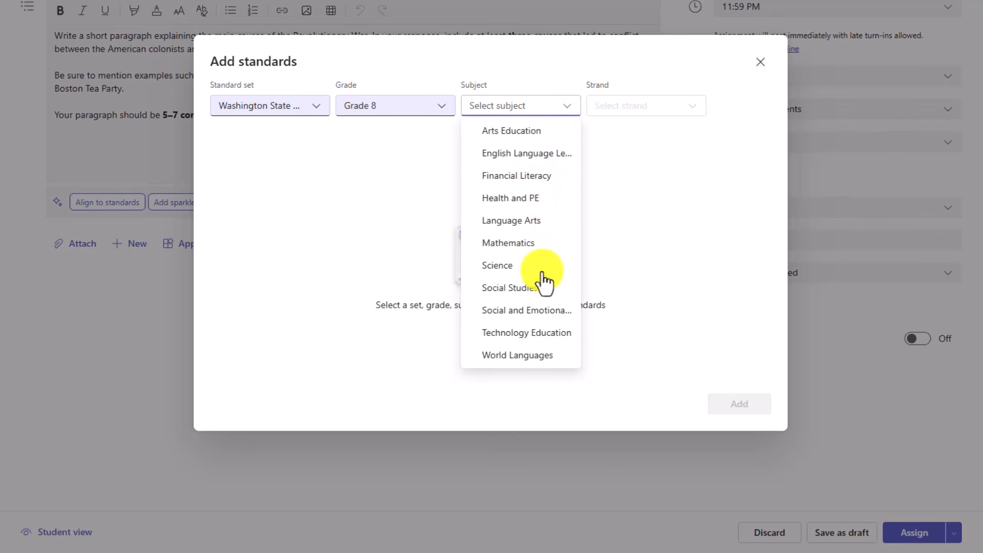
left_click(533, 288)
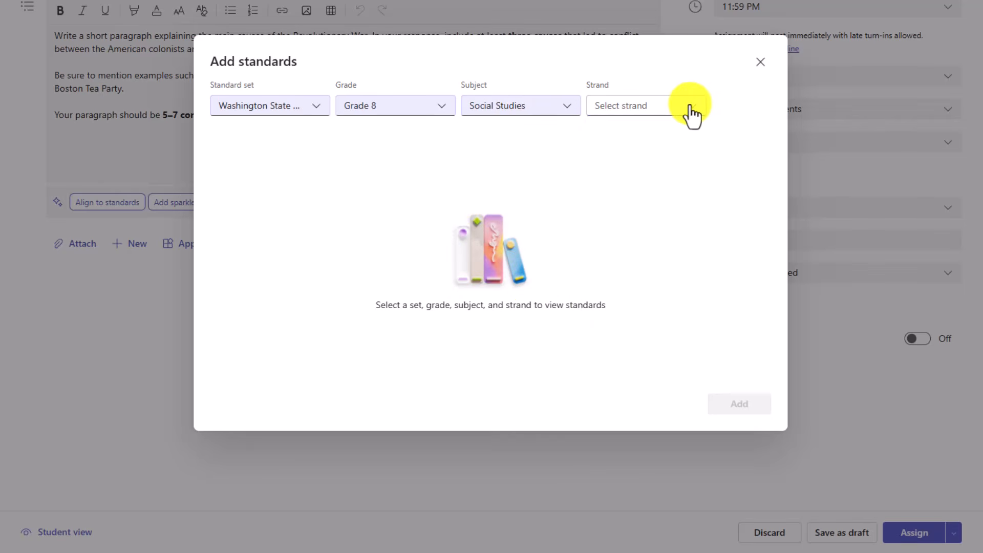
left_click(691, 108)
left_click(629, 149)
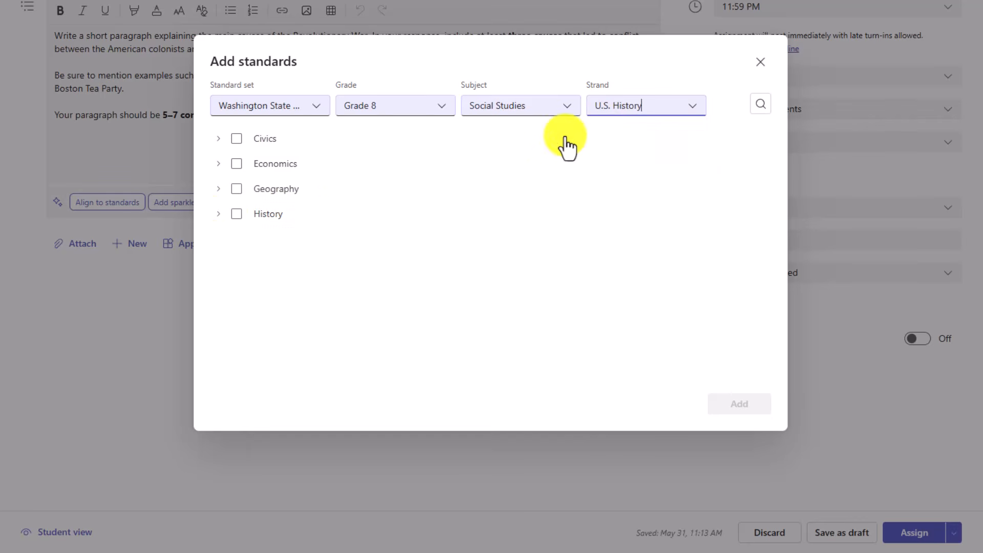
Step: Under History, select standard H2 together with its sub-standards H2.6-8.5, H2.6-8.6 and H2.6-8.7
left_click(219, 215)
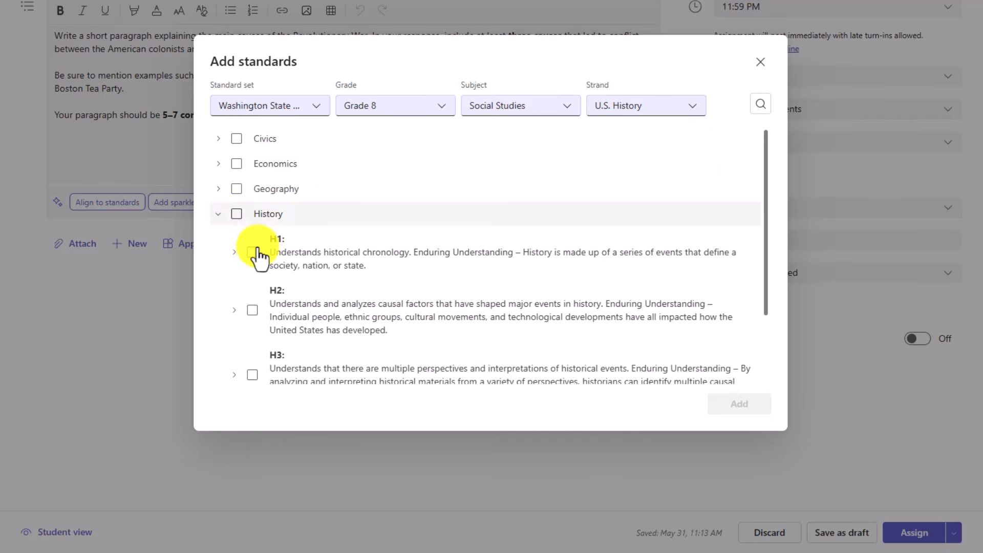
scroll(300, 248, "down", 2)
left_click(233, 262)
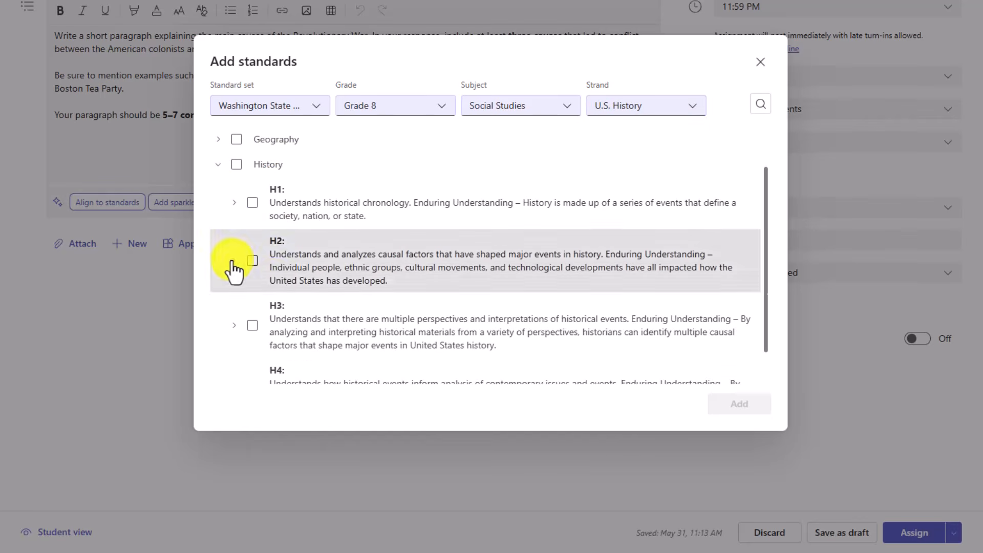
left_click(269, 314)
left_click(268, 357)
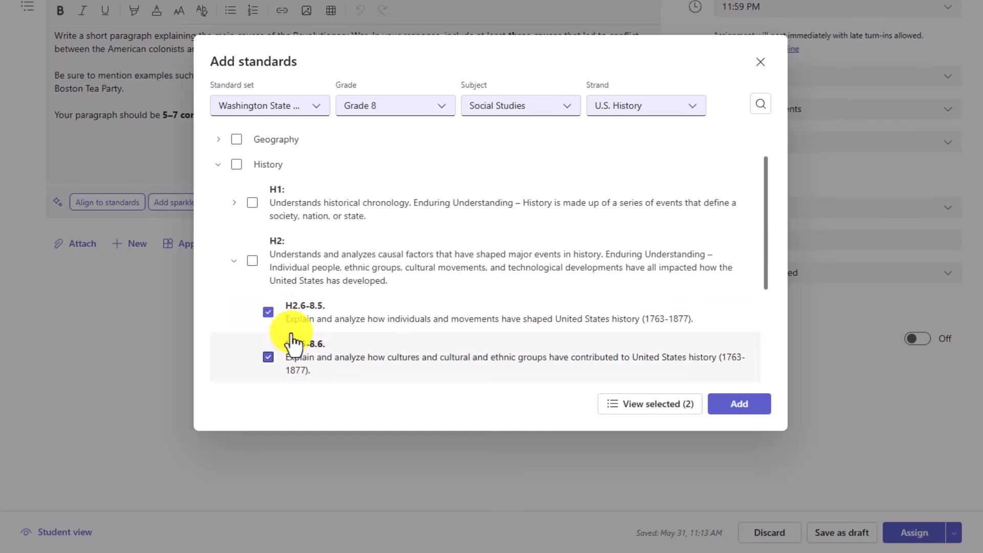
scroll(290, 327, "down", 5)
left_click(269, 286)
scroll(287, 276, "up", 4)
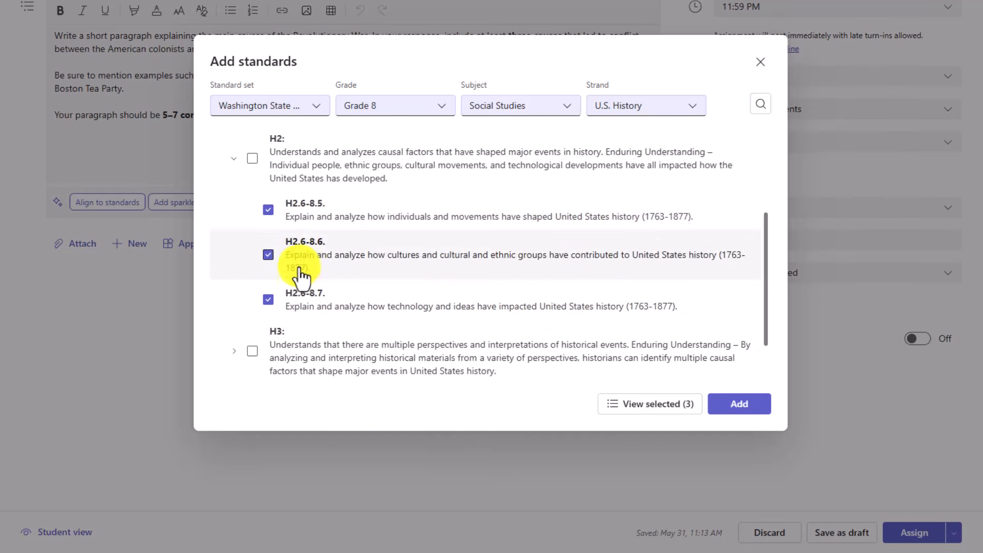
left_click(253, 243)
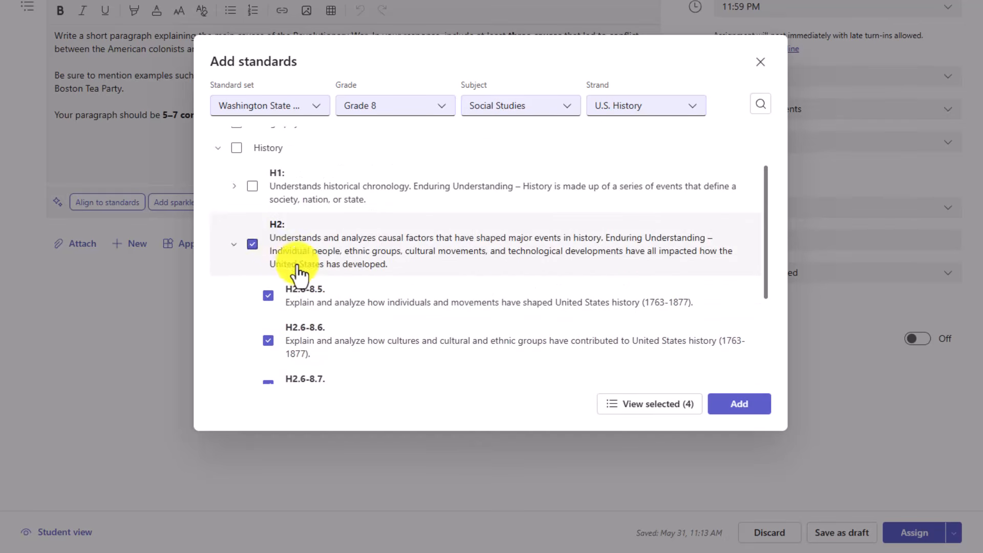
Step: Add the selected standards to the assignment and review the list of attached standards
left_click(738, 405)
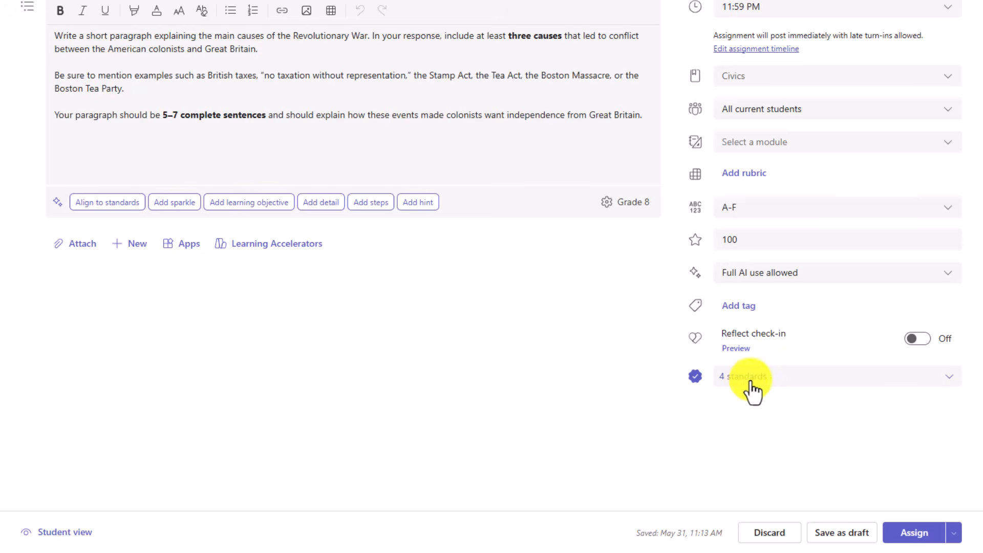
left_click(819, 384)
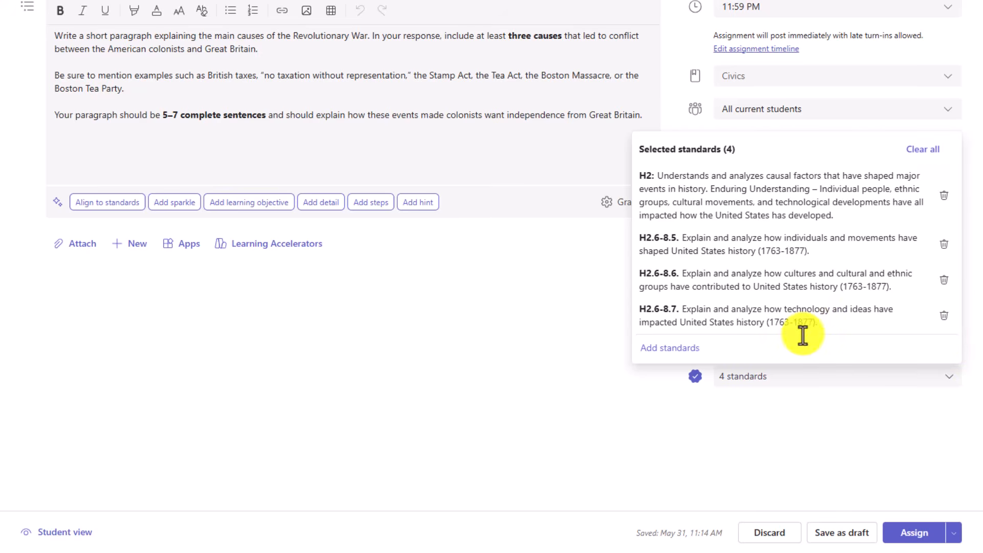
left_click(650, 439)
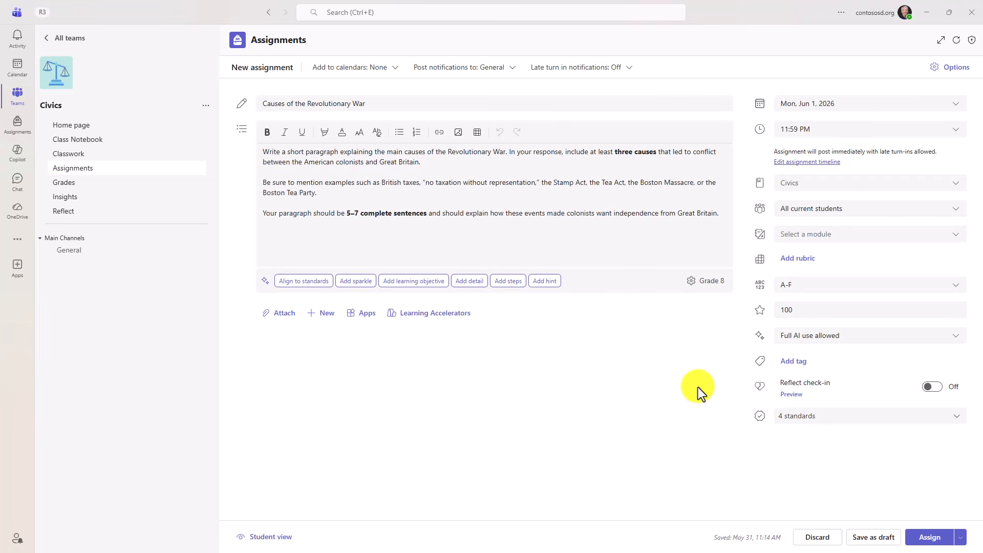
Step: Set up an AI-generated Grade 8 rubric titled "Causes of the Revolutionary War", using the assignment instructions as its description and keeping the attached standards
left_click(802, 260)
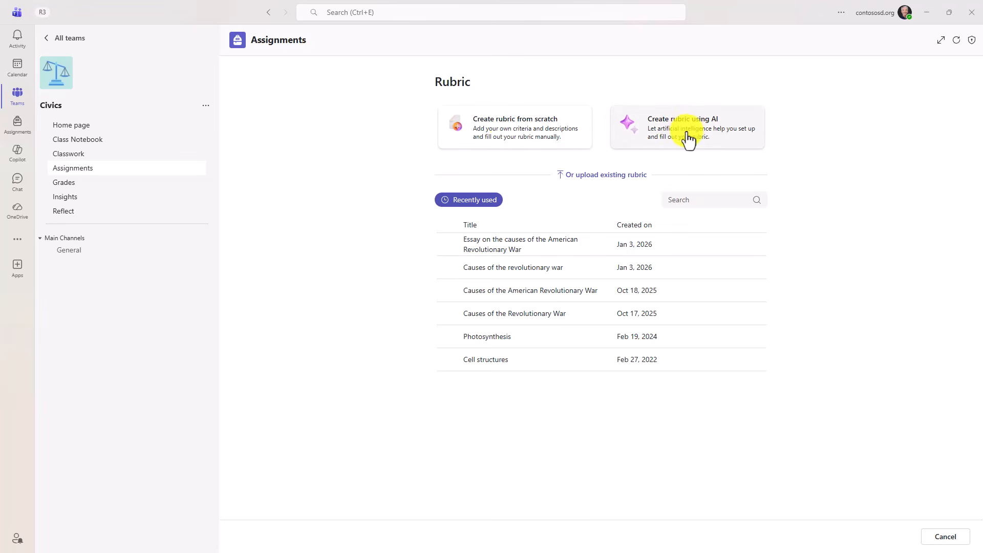
left_click(712, 137)
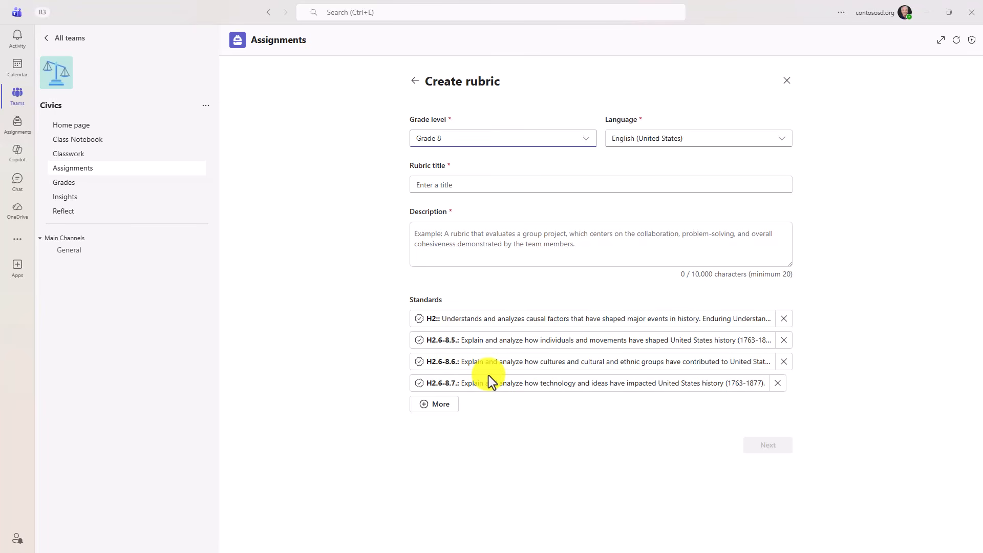
left_click(438, 406)
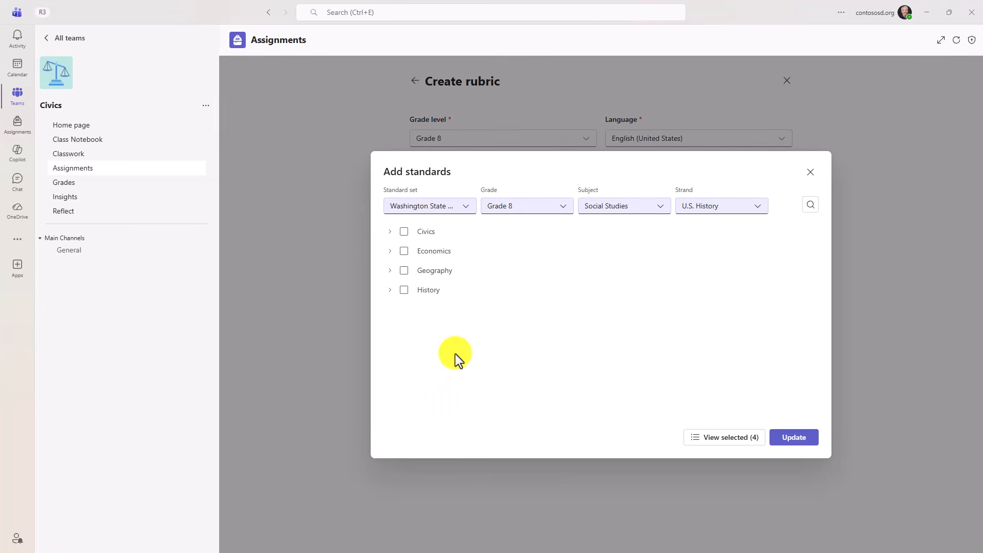
left_click(810, 173)
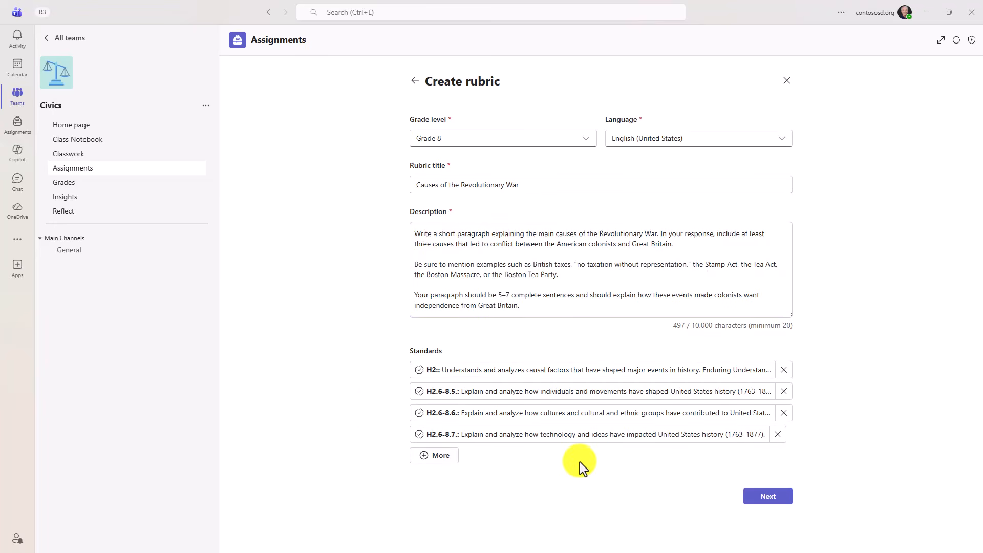
left_click(758, 498)
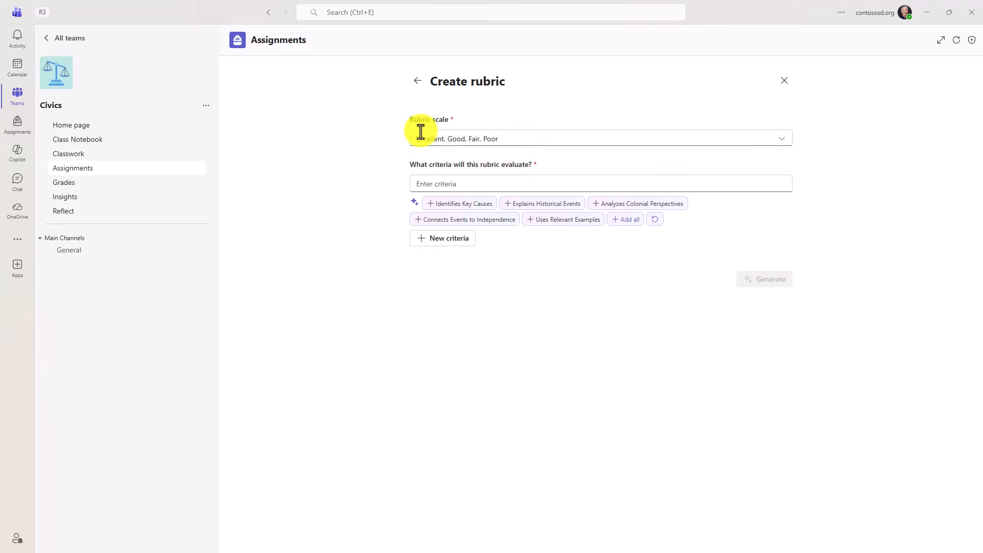
Step: Generate the rubric with the criteria Identifies Key Causes, Analyzes Colonial Perspectives and Explains Historical Events, and attach it to the assignment
left_click(479, 206)
left_click(559, 207)
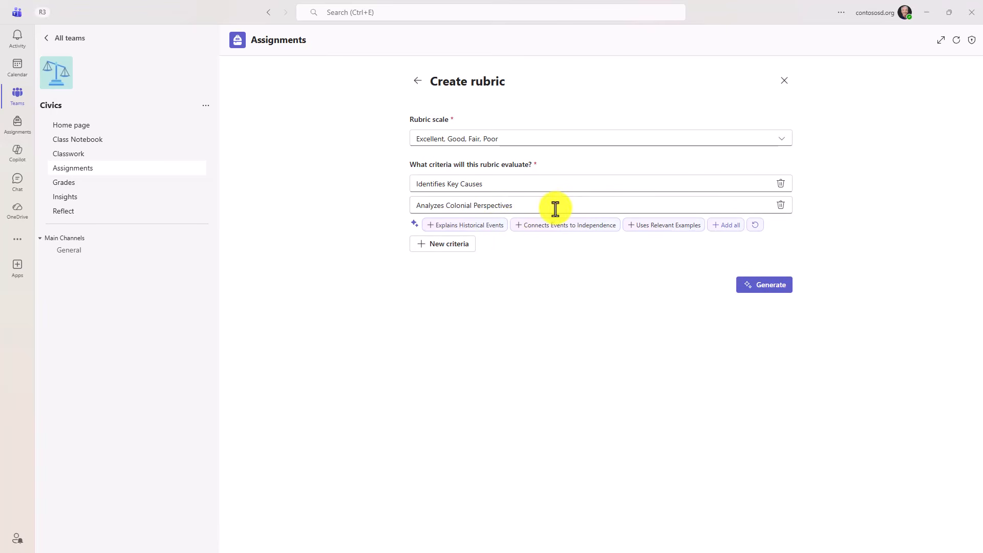
left_click(493, 224)
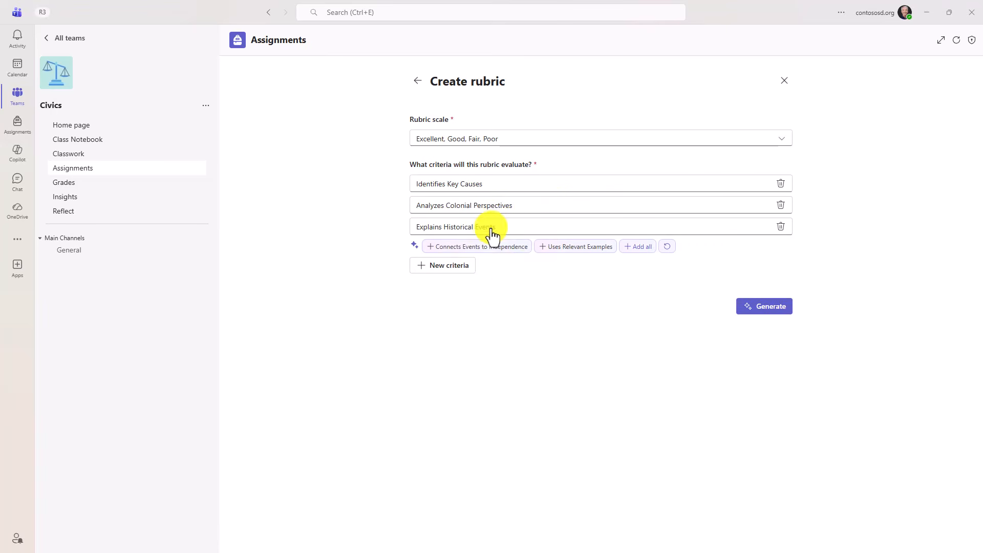
left_click(764, 311)
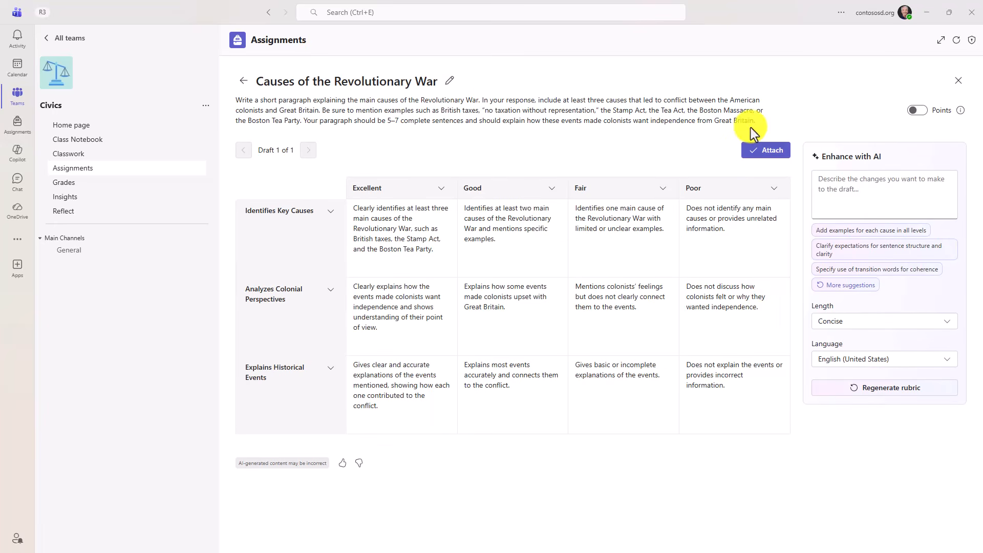
left_click(766, 150)
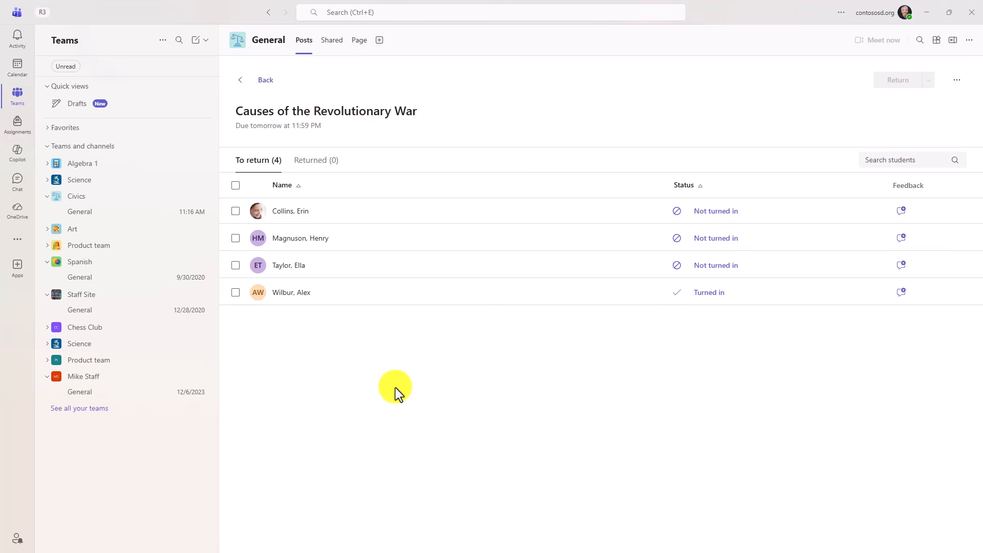
Step: Open the turned-in submission, enter feedback praising the understanding of the main causes and advising attention to grammar rules, and return the work
left_click(293, 293)
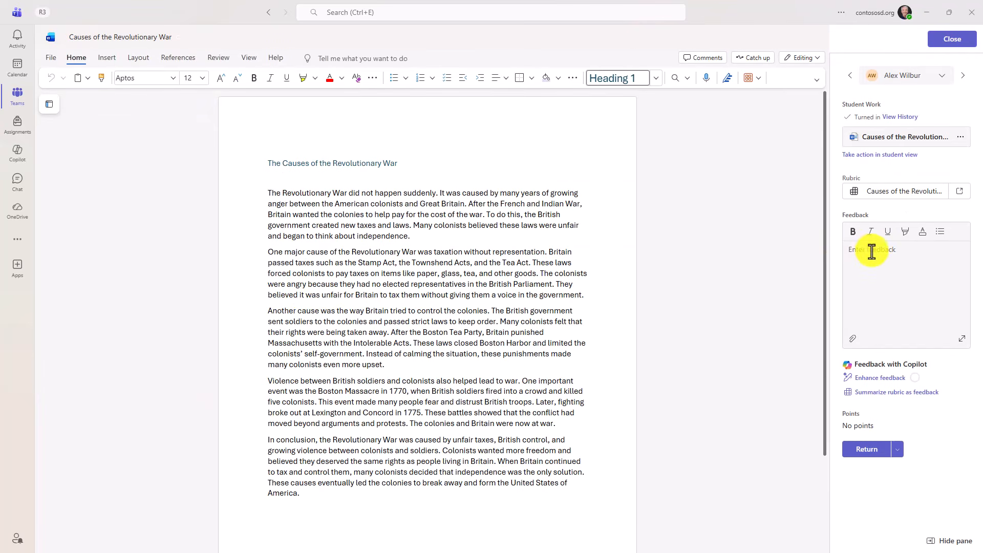
left_click(882, 272)
type("You have shown a clear understanding of the main causes and have identified several important points in your work. To make your writing even stronger, pay close attention to grammar rules like subject-verb agreement, correct punctuation, and sentence structure. Carefully reread your sentences to check for these errors before submitting your work. Keep using your strong analytical skills to identify important causes, as this is a valuable strength.")
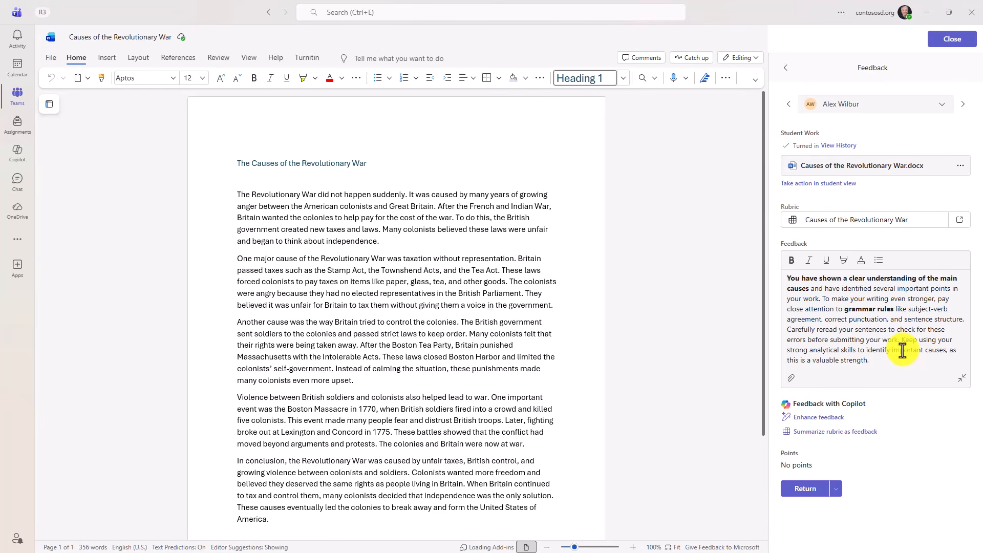
left_click(803, 492)
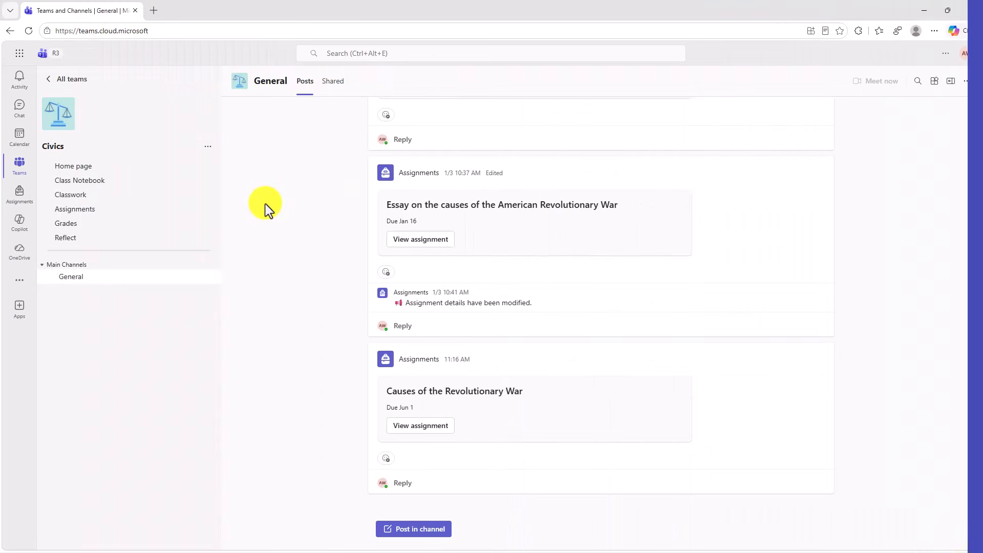
Step: In the student's Teams, open the returned "Causes of the Revolutionary War" assignment and examine its feedback, instructions and AI guidelines
left_click(75, 210)
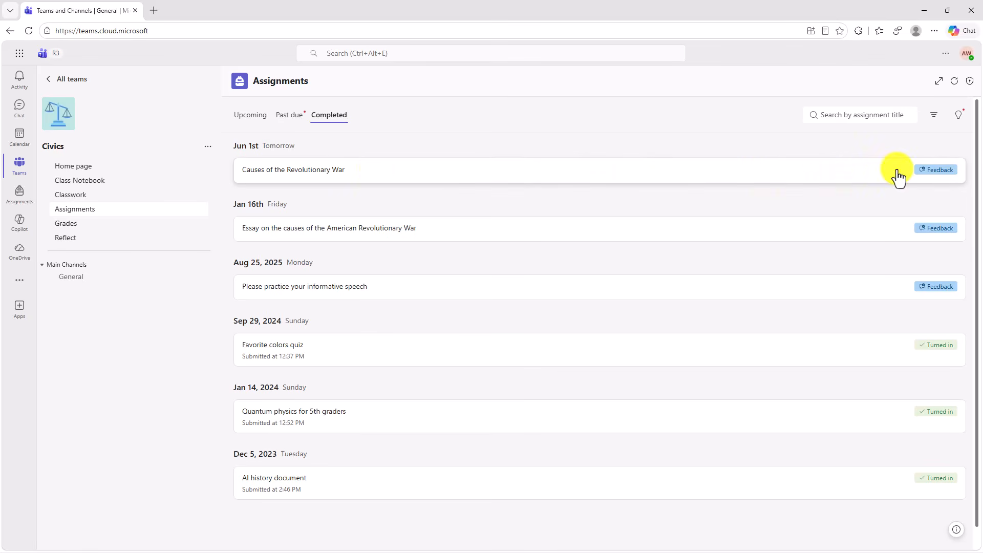
left_click(320, 174)
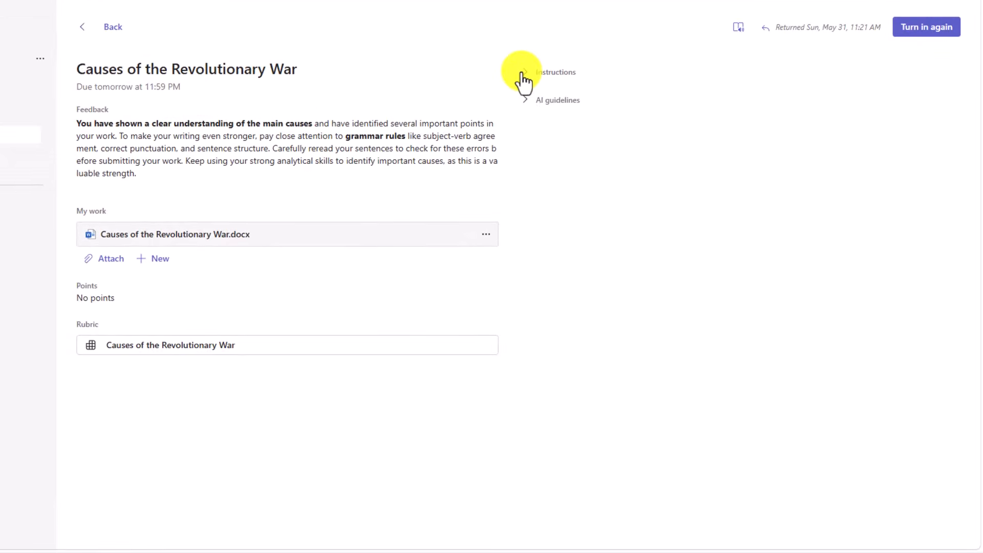
left_click(523, 76)
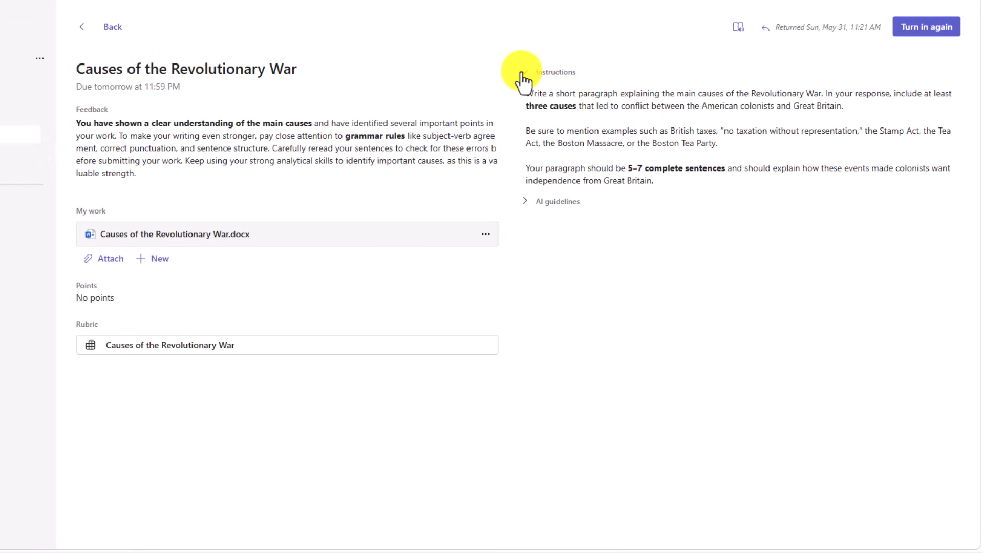
left_click(523, 73)
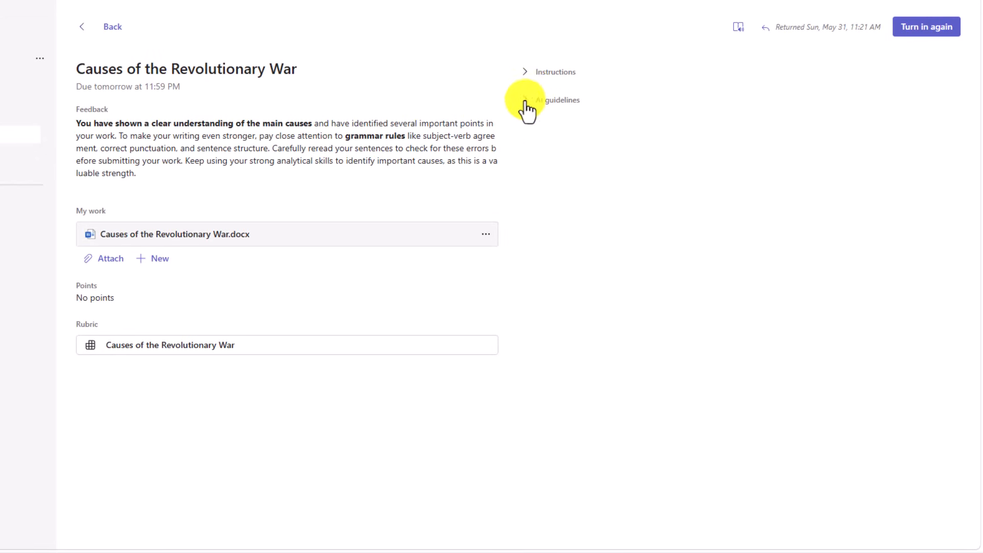
left_click(527, 100)
left_click(526, 103)
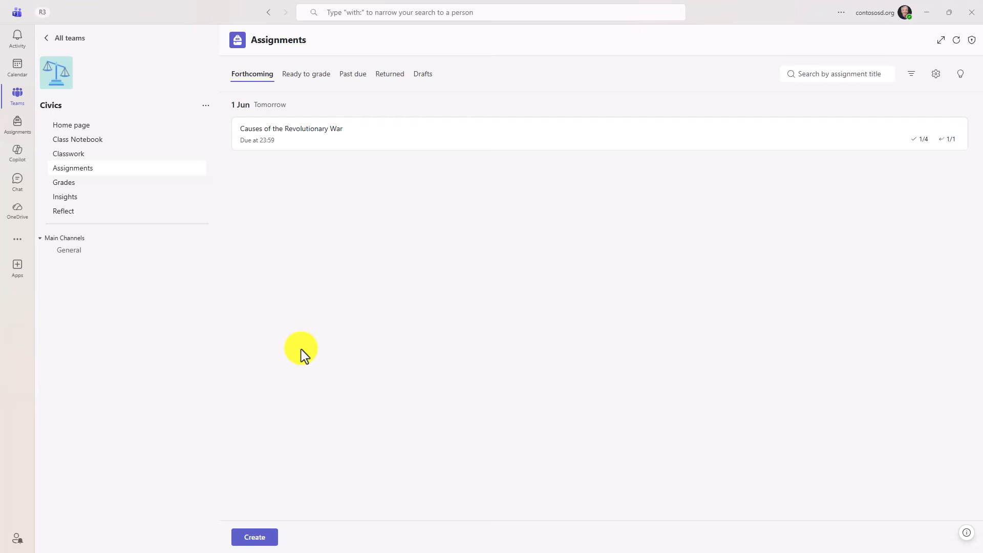
Step: Create a new assignment titled "An assignment in Great Britain" with the instructions "Please analyze the colors of the rainbow and help me organize the labs for this"
left_click(259, 538)
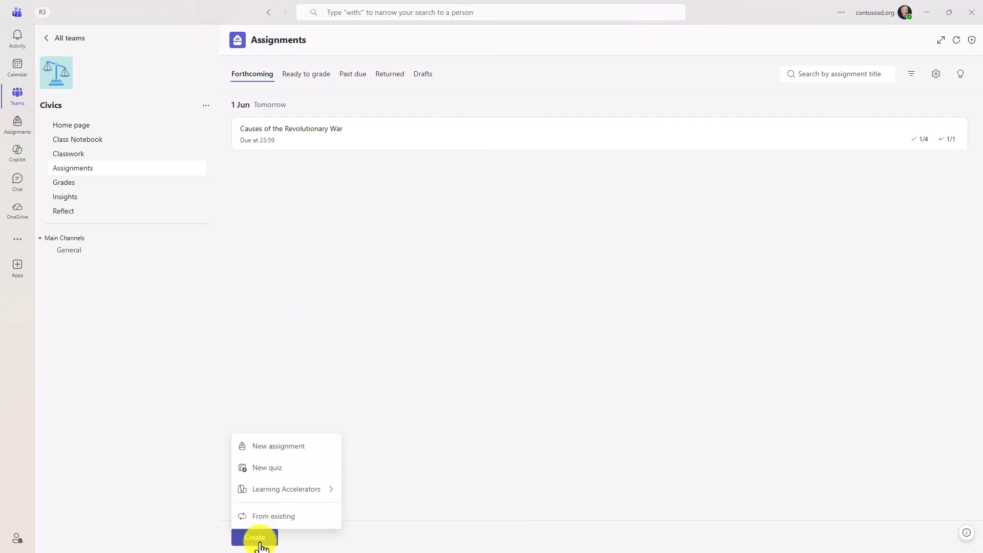
left_click(272, 446)
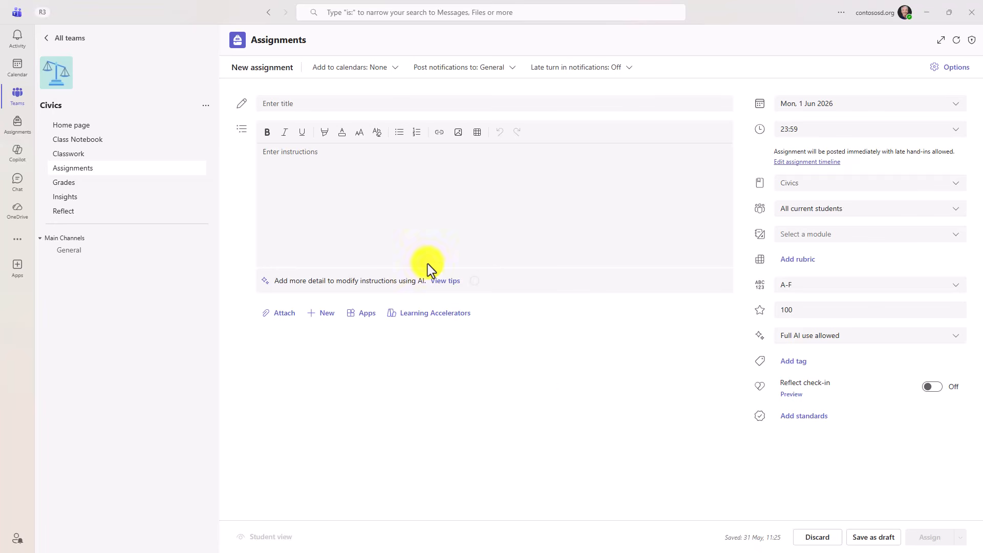
left_click(297, 105)
type("An assignment in Great Britain")
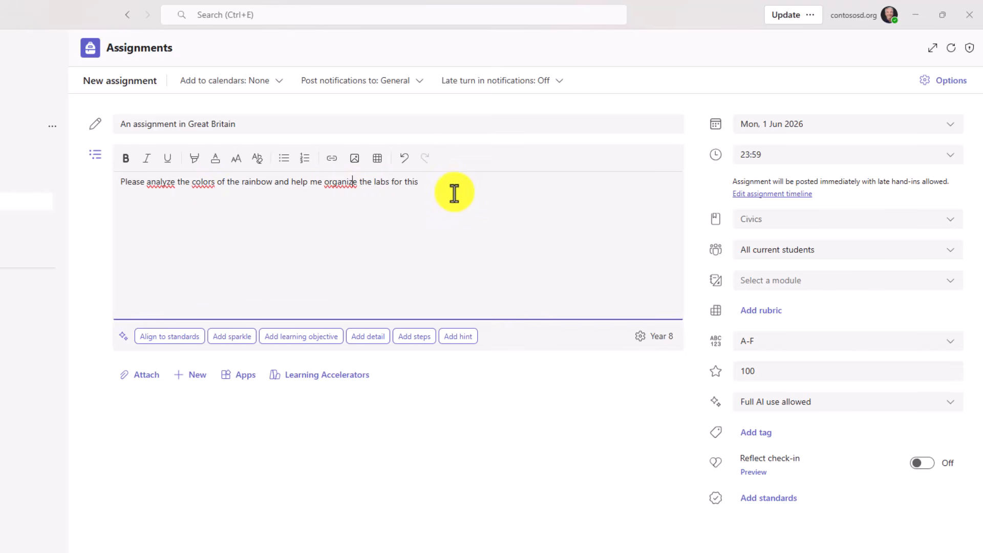
Step: Add detail to the instructions with AI in English (United Kingdom) for Year 8, and keep the rewritten text
left_click(379, 336)
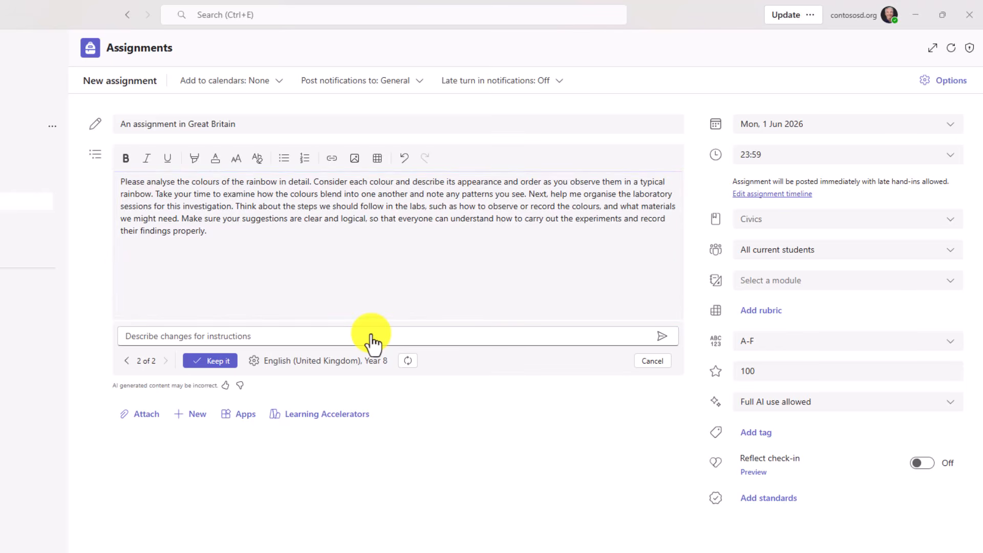
double_click(378, 182)
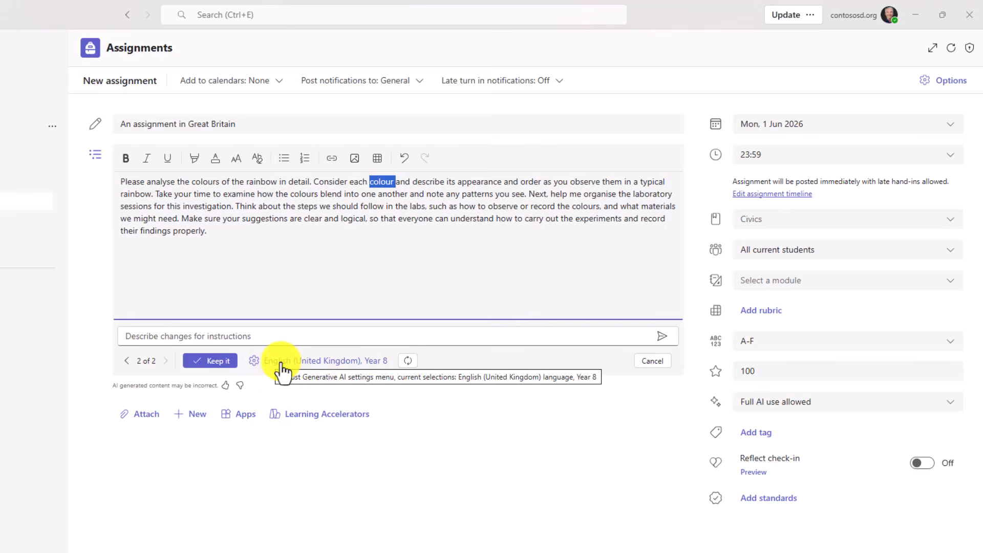
left_click(353, 364)
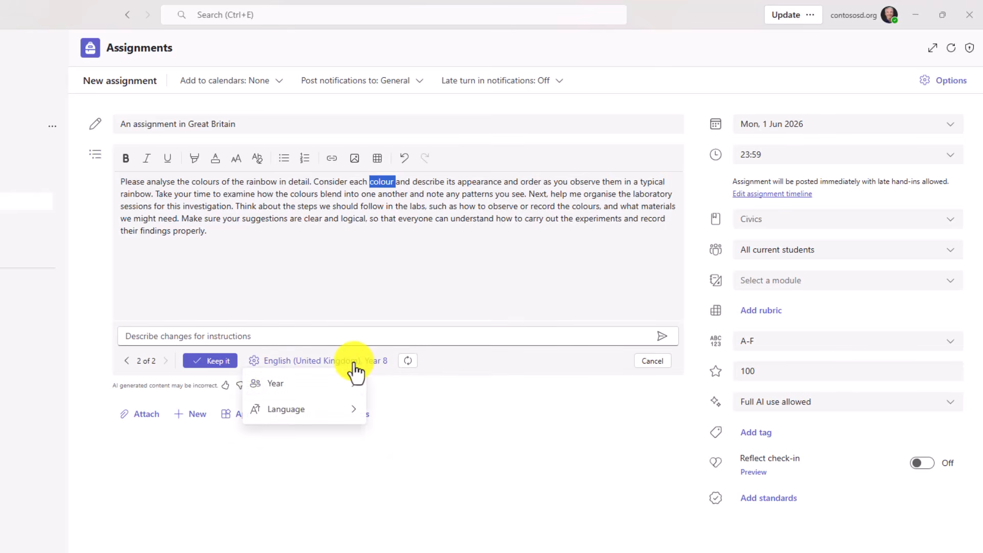
mouse_move(338, 385)
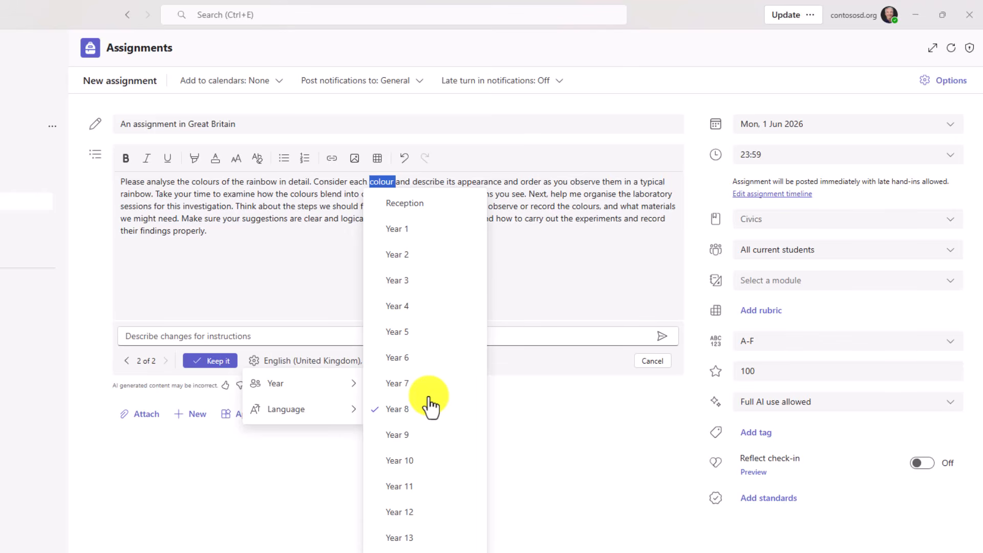
left_click(282, 271)
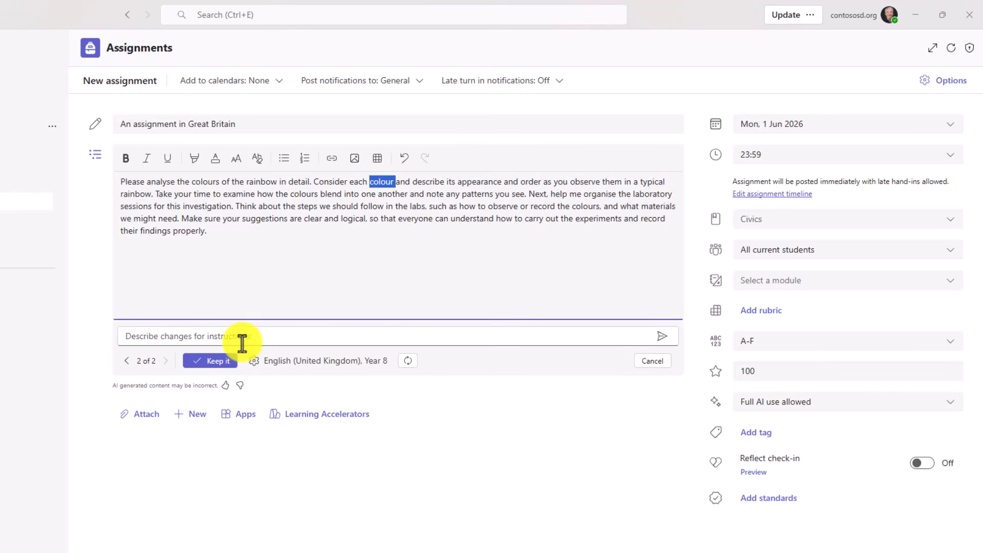
left_click(212, 361)
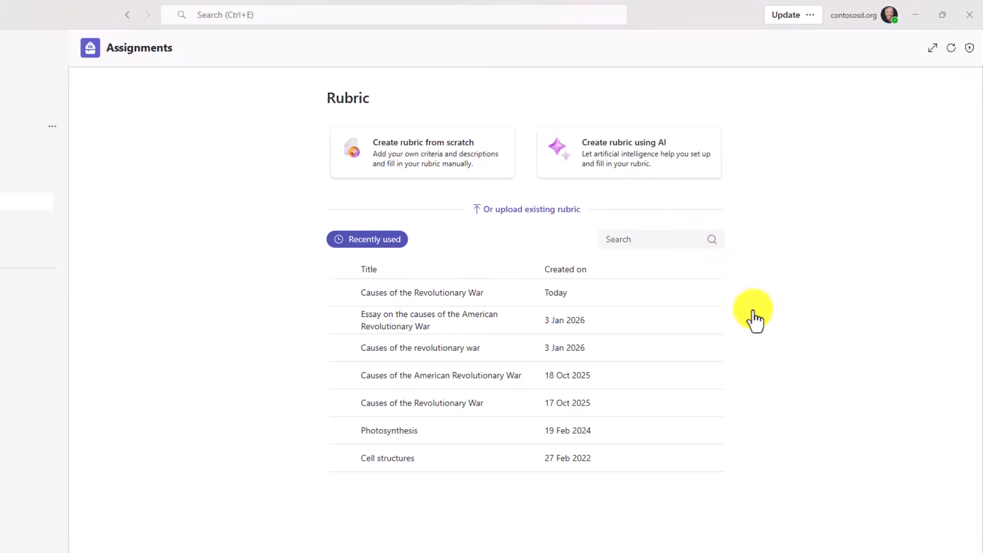
Step: Open the AI rubric setup, examine the selectable year levels and close it without creating a rubric
left_click(630, 155)
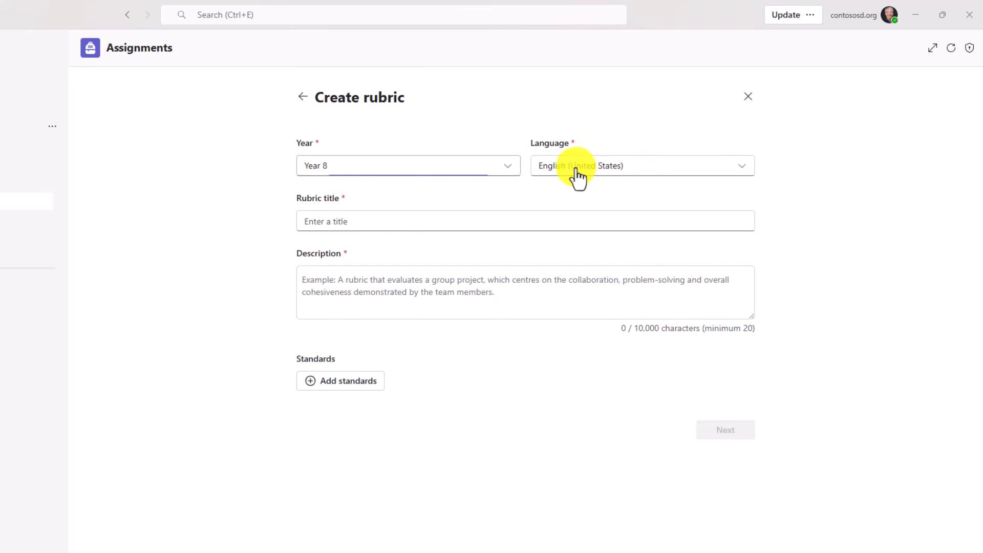
left_click(507, 166)
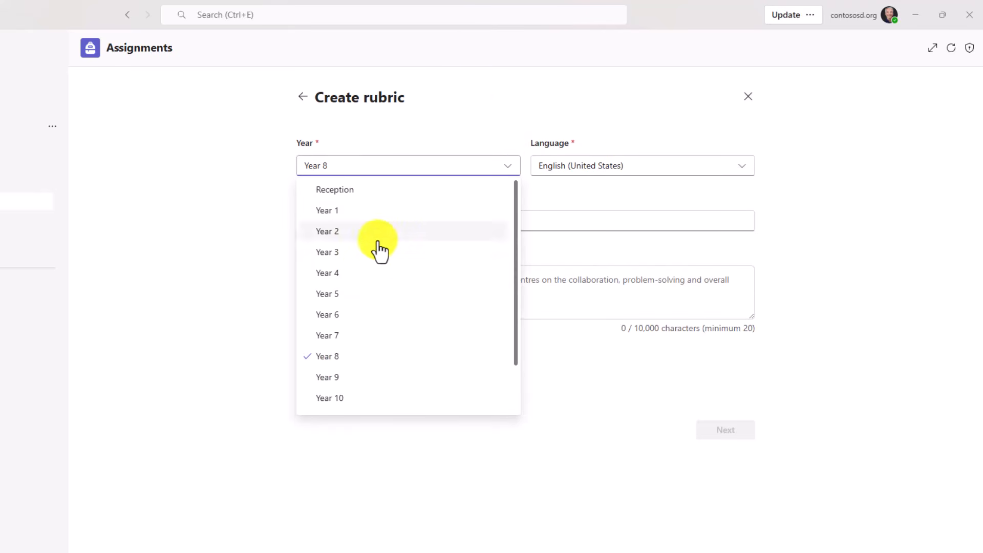
left_click(487, 93)
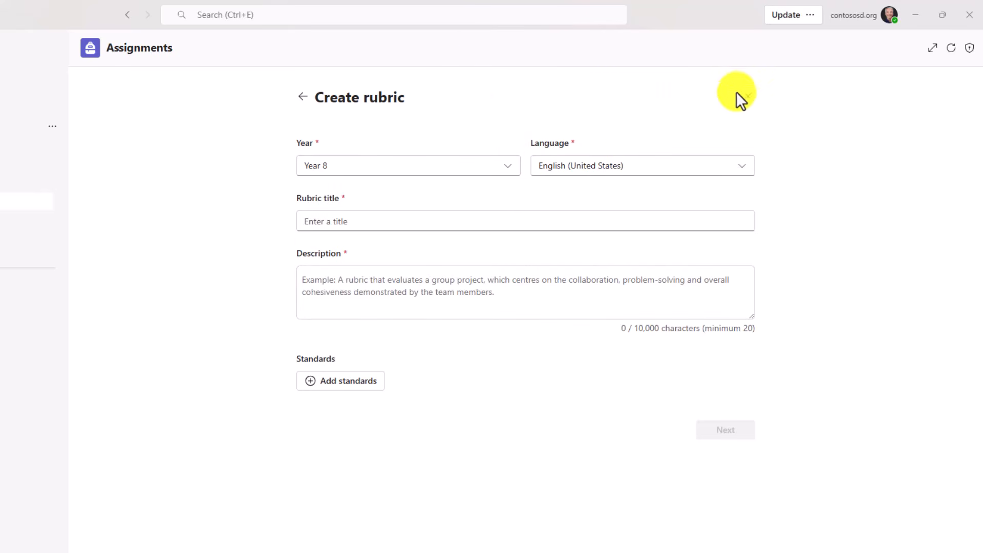
left_click(747, 95)
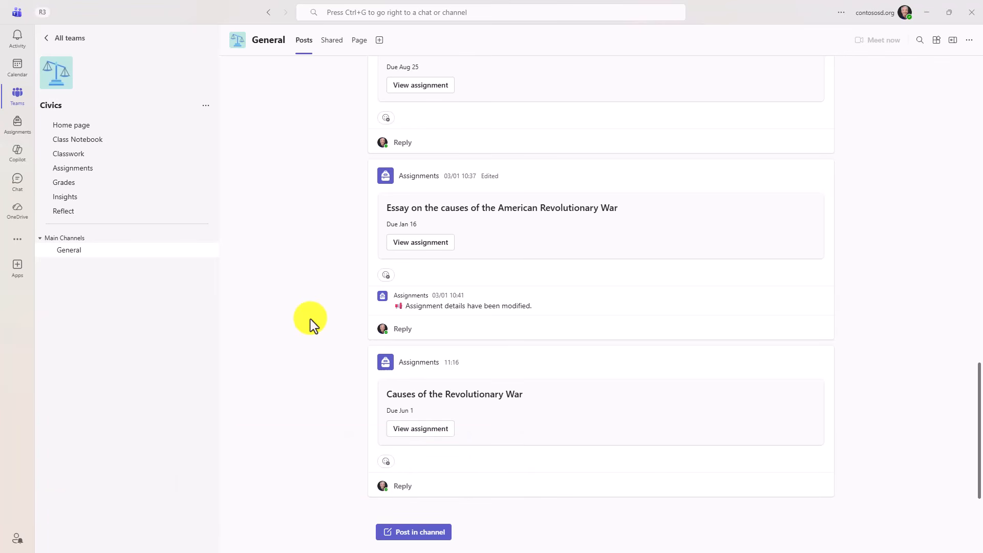
Step: Create a new Civics assignment and attach the interactive lesson "How plants turn sunlight into energy"
left_click(73, 169)
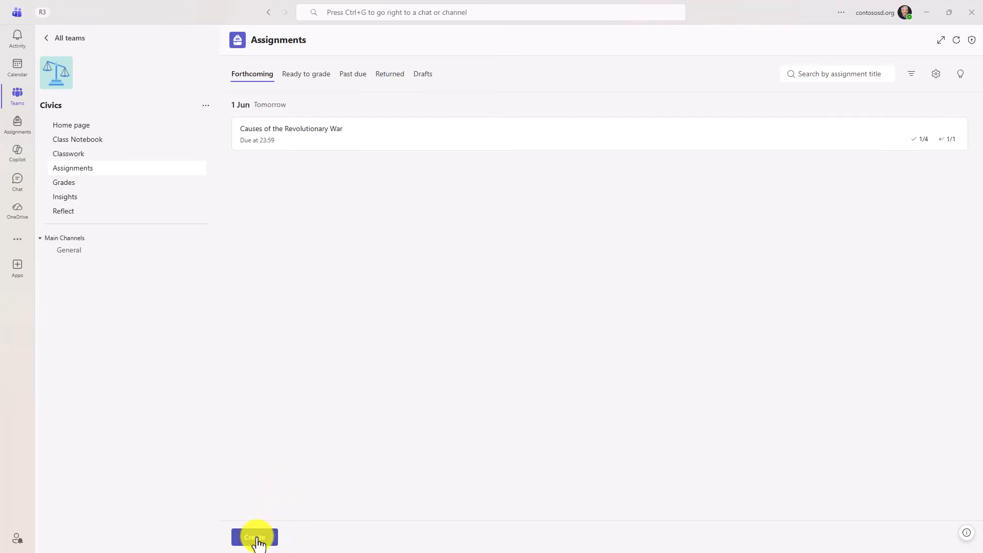
left_click(257, 538)
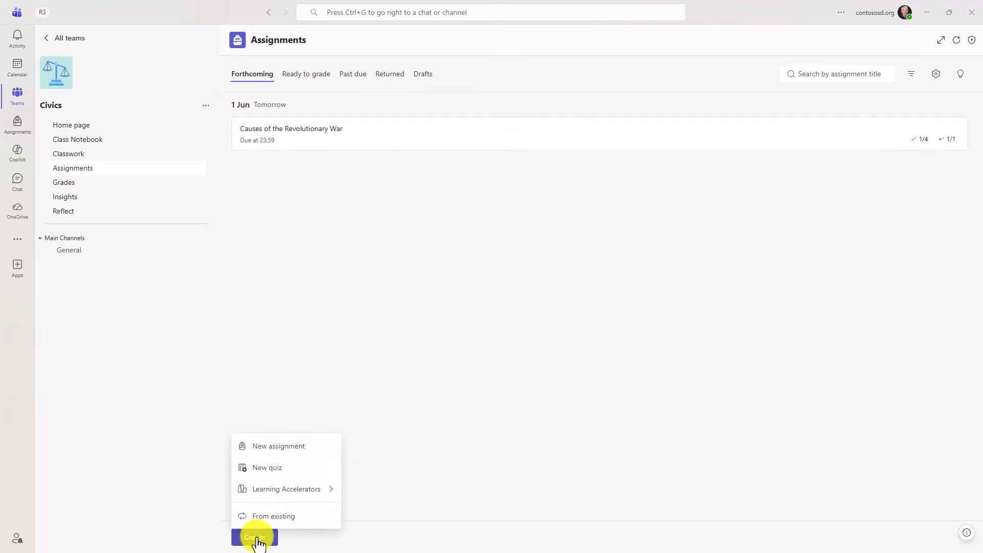
left_click(278, 447)
left_click(283, 318)
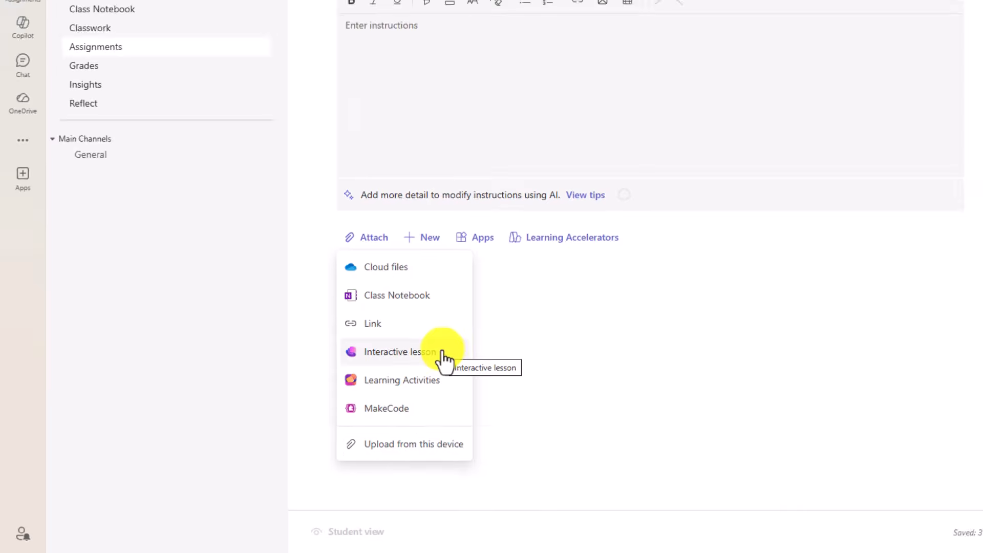
left_click(492, 338)
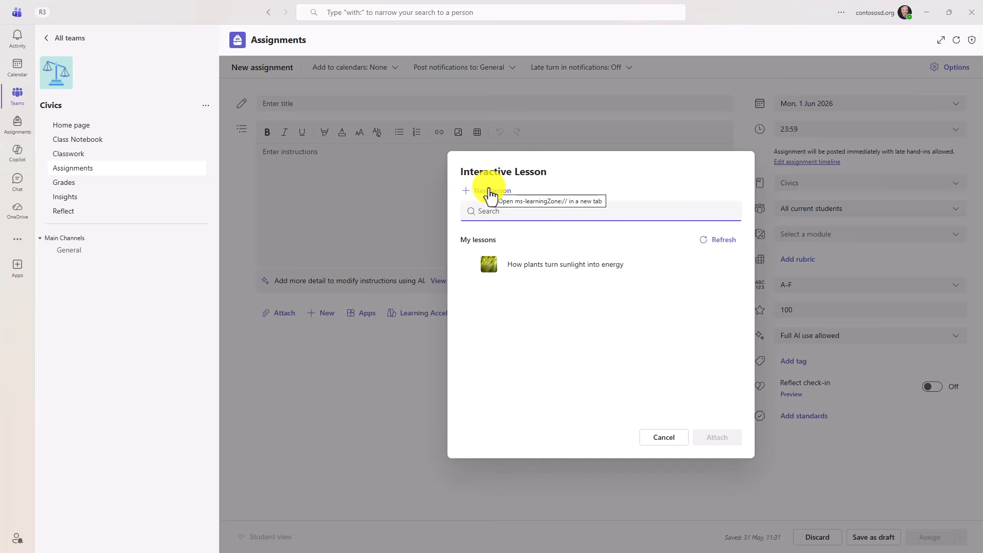
left_click(566, 266)
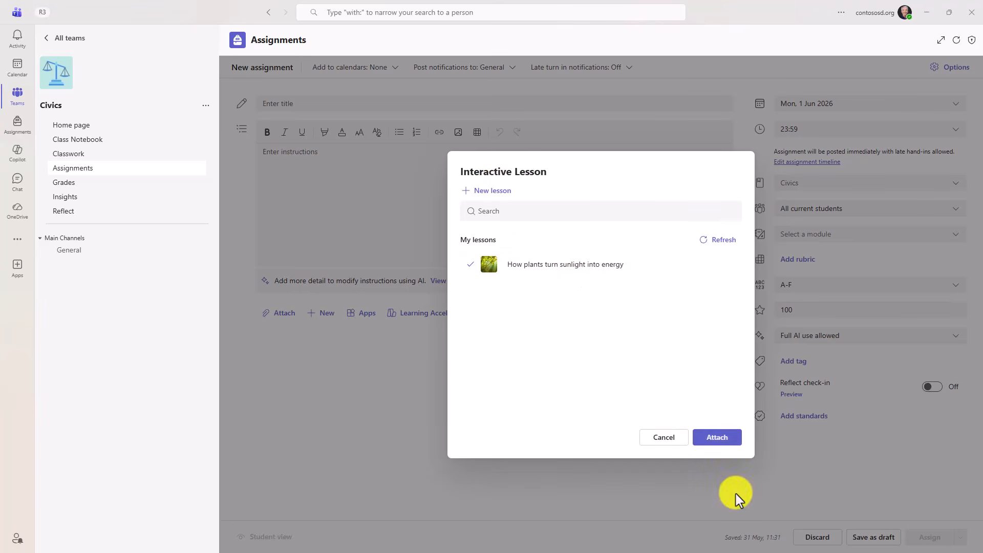
left_click(718, 438)
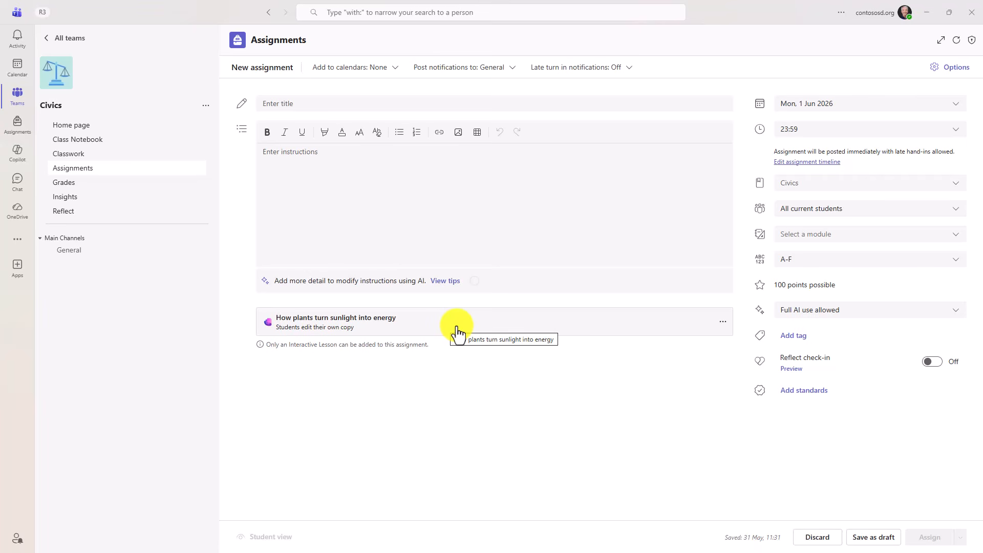
Step: Title the assignment "How plants turn energy into sunlight" and assign it to the class
left_click(285, 100)
type("How plants turn energy into sunlight")
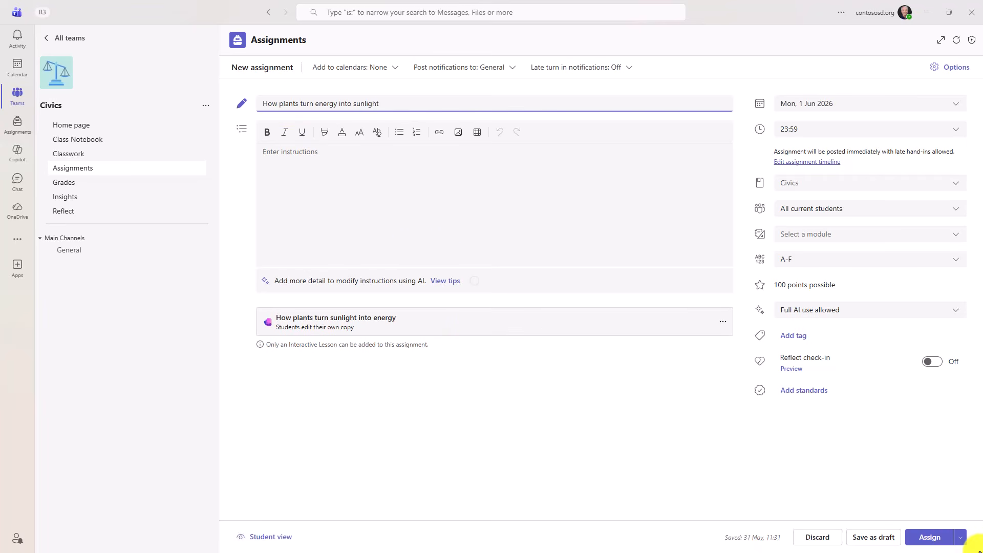
left_click(929, 537)
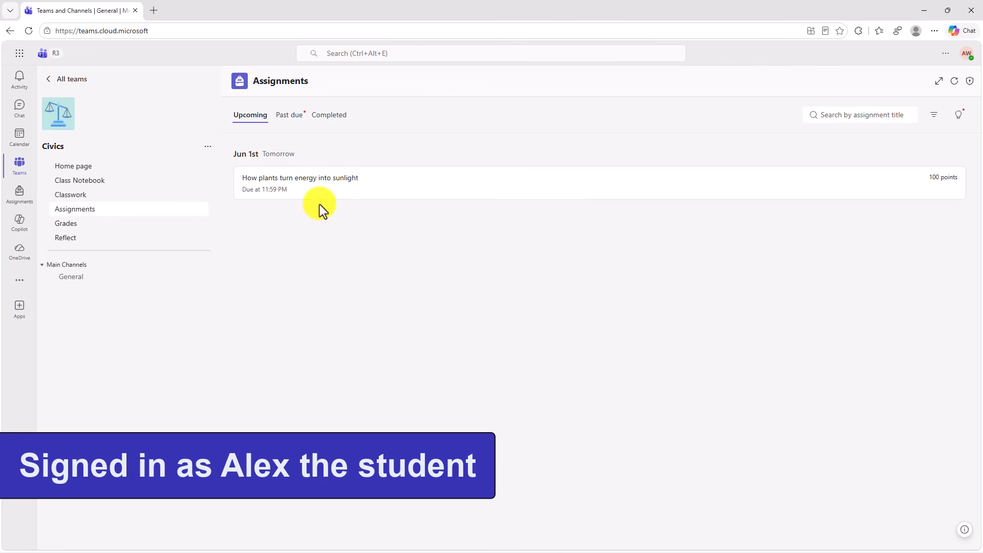
Step: In the student's Teams, open the new assignment's interactive lesson and go through its reading pages up to the first fill-in-the-blank exercise
left_click(439, 189)
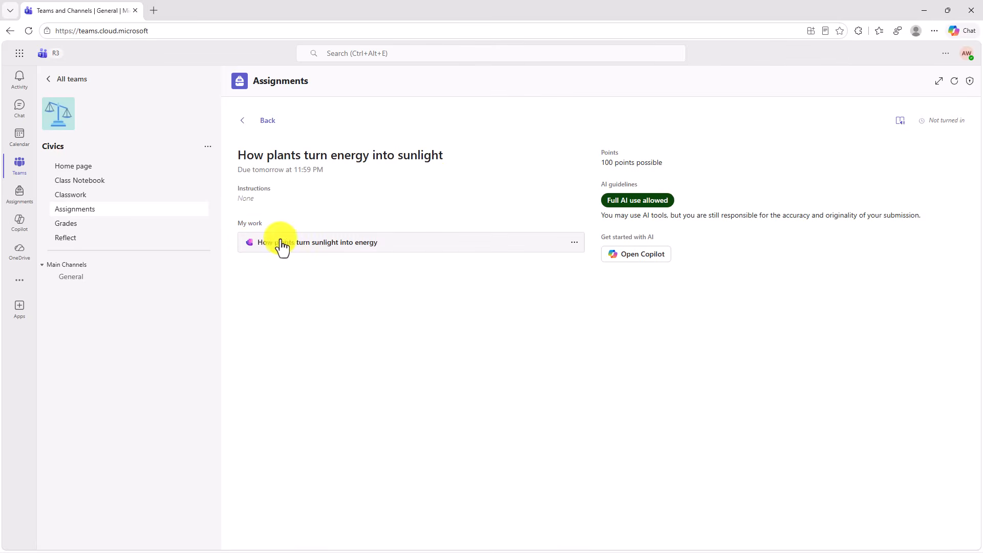
left_click(326, 248)
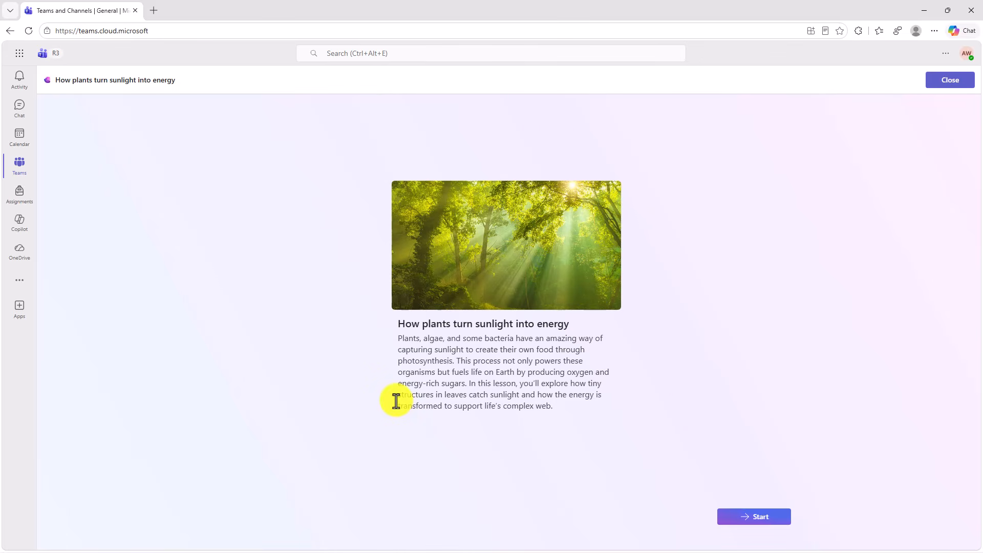
left_click(764, 519)
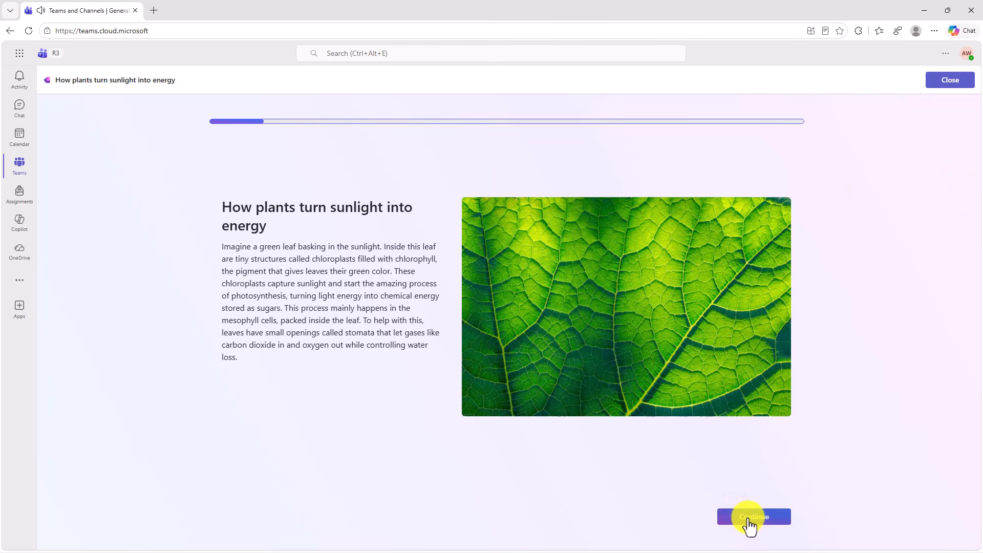
left_click(749, 522)
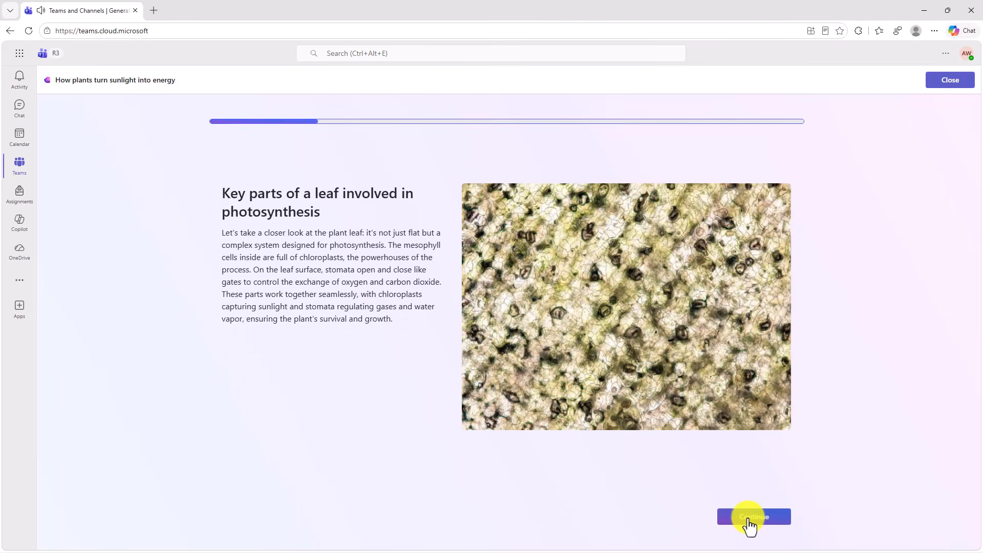
left_click(742, 527)
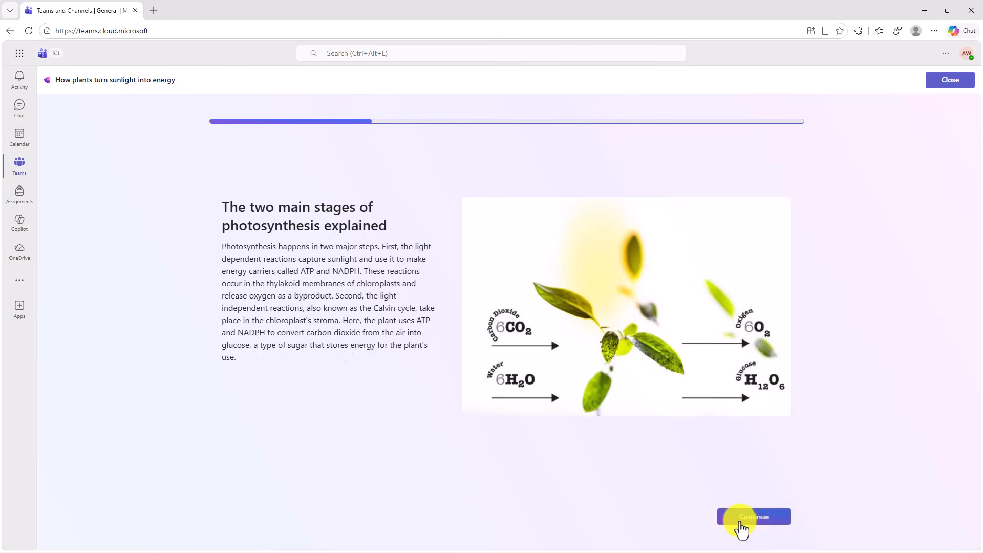
left_click(742, 527)
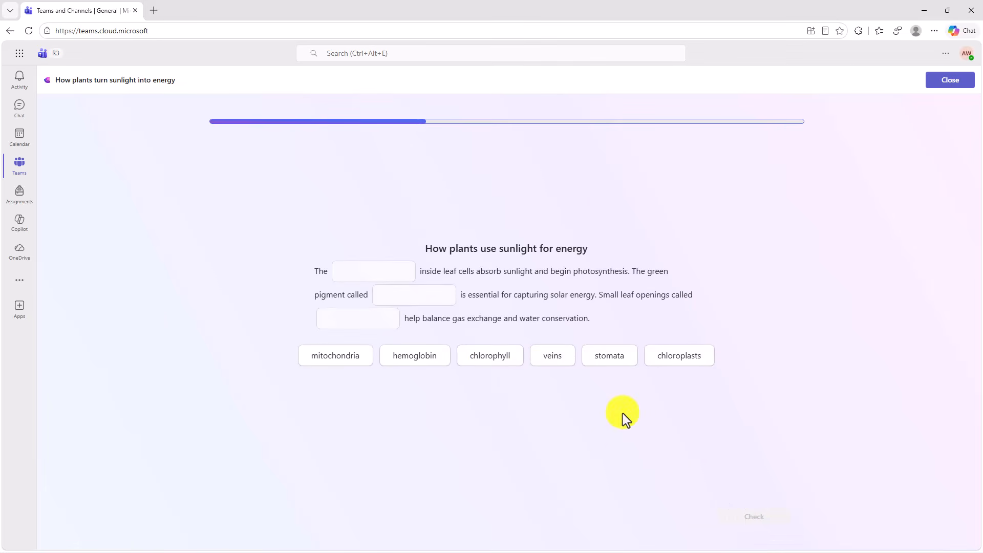
Step: Fill the sunlight exercise's blanks with chlorophyll, hemoglobin and veins, check the answers, show the solution and continue
left_click_drag(490, 365, 399, 286)
left_click_drag(424, 360, 424, 305)
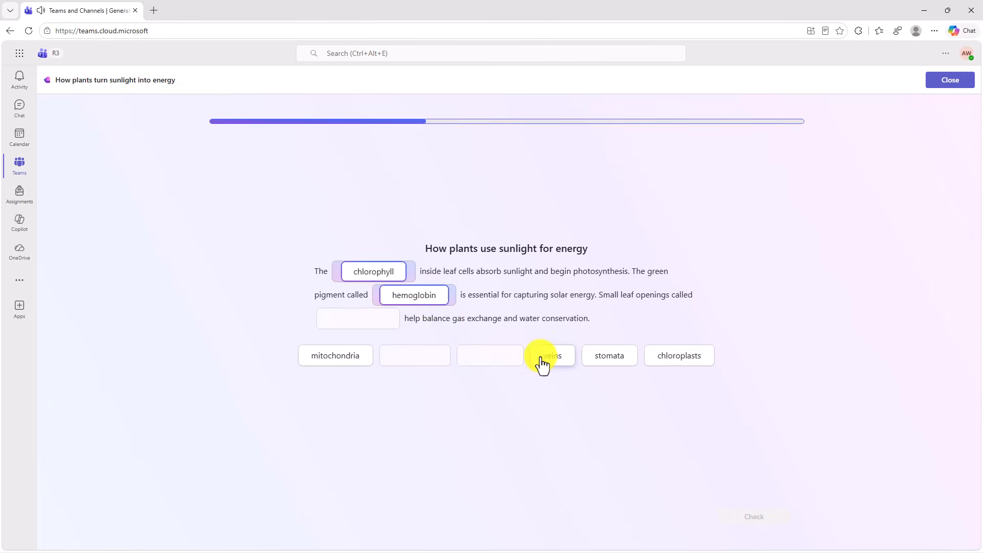
left_click_drag(541, 361, 356, 323)
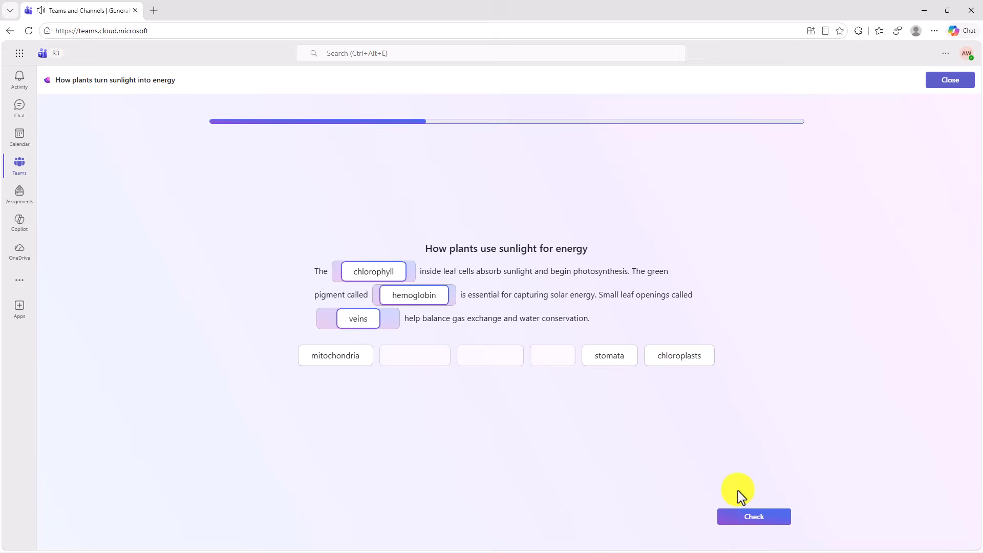
left_click(751, 520)
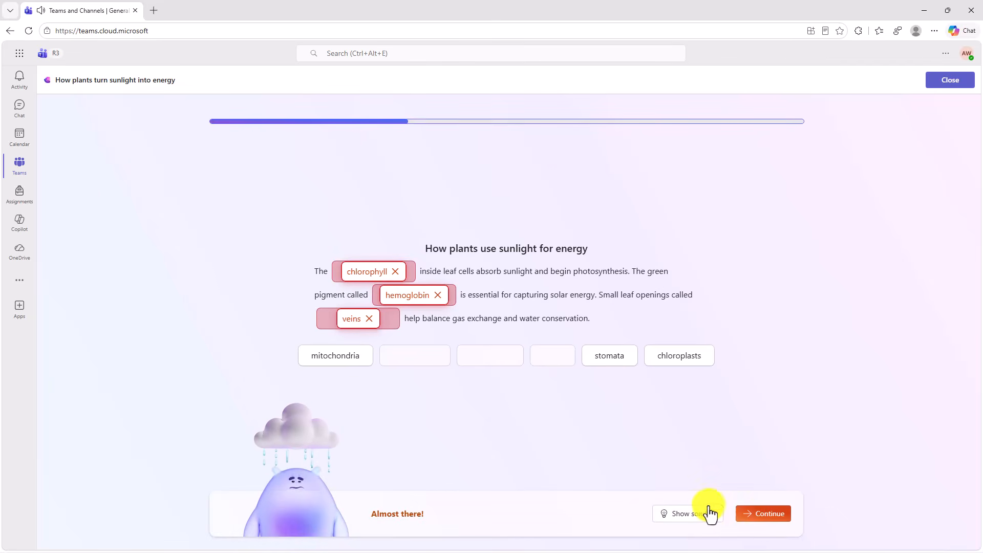
left_click(686, 515)
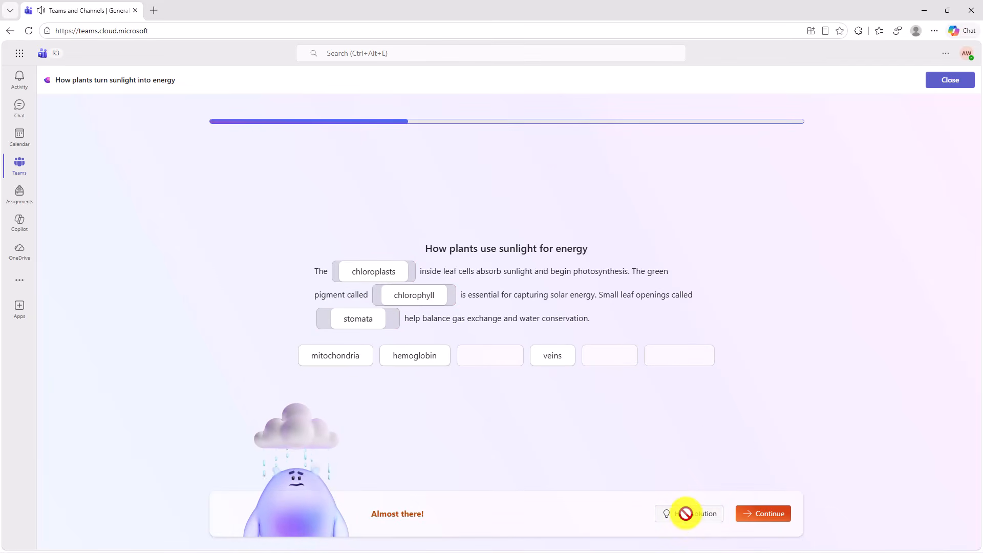
left_click(764, 519)
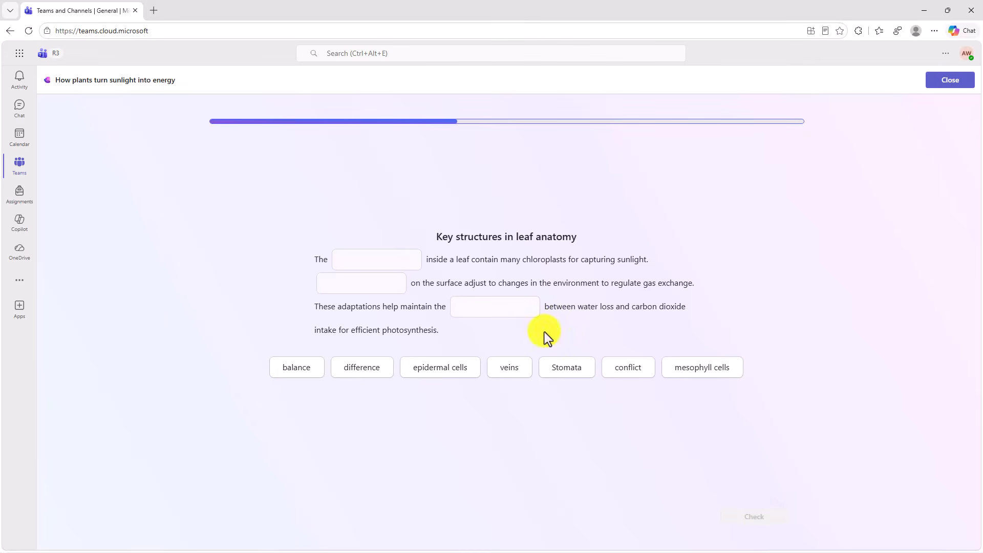
Step: Answer the leaf anatomy exercise with Stomata, mesophyll cells and balance, check it, continue, and close the lesson
left_click(566, 370)
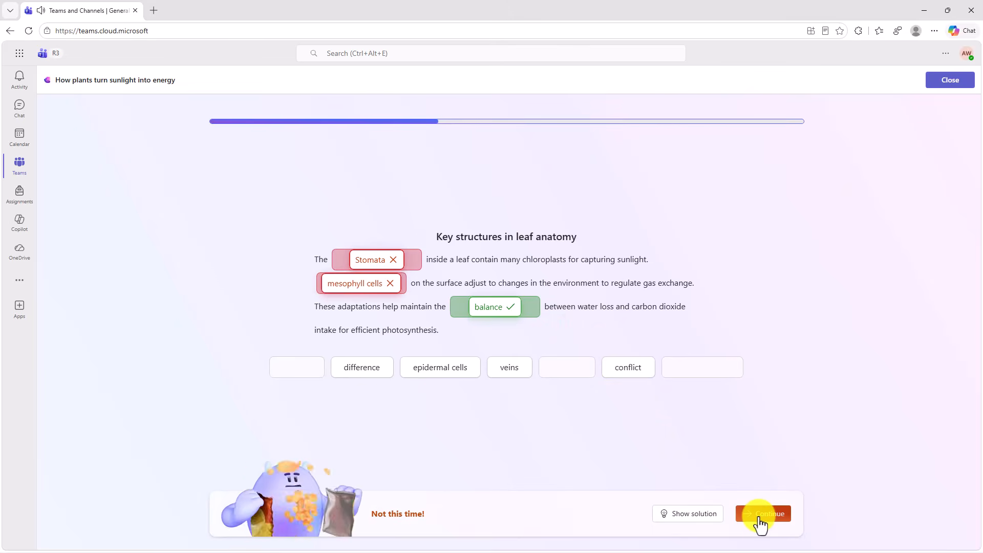
left_click(764, 523)
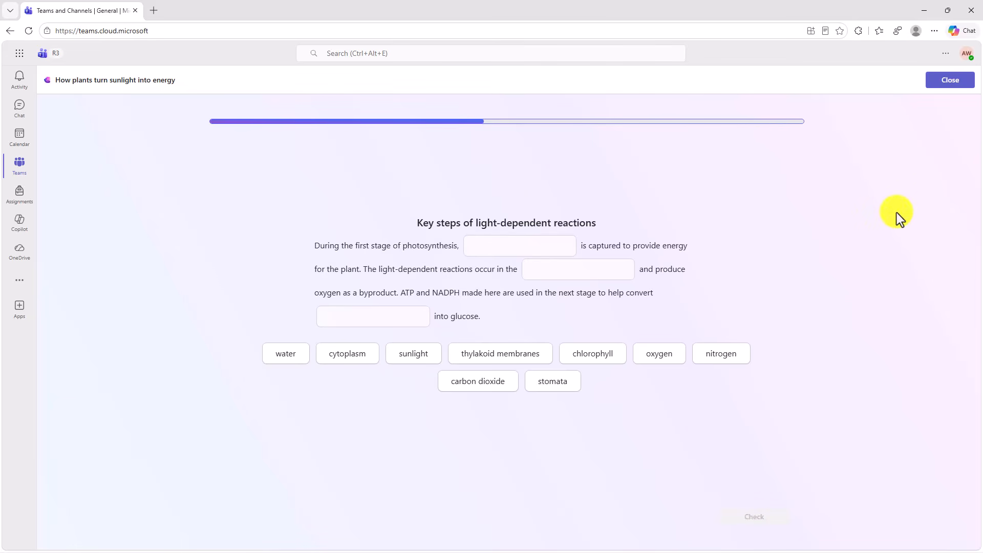
left_click(948, 82)
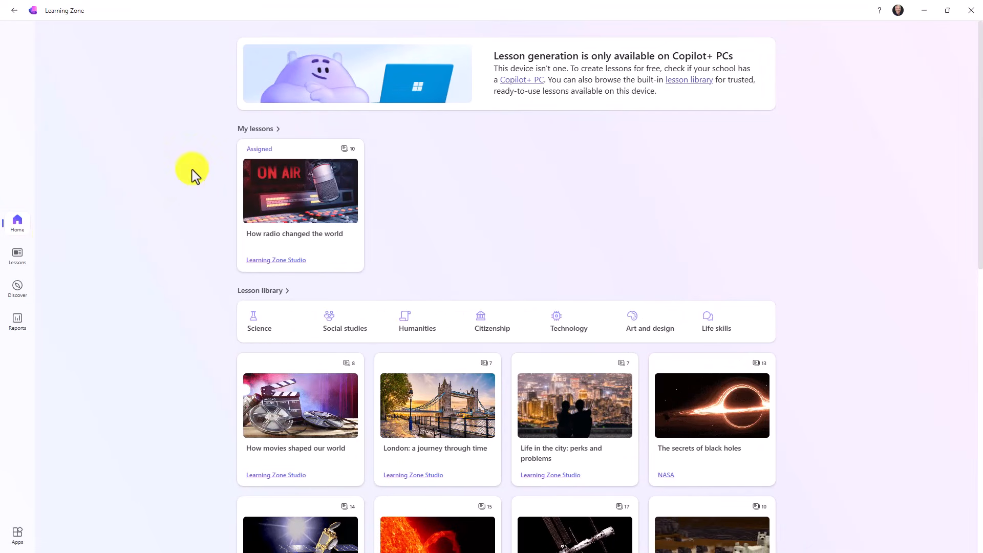
Step: In Learning Zone, browse My lessons and Discover lessons, and preview NASA's "The secrets of black holes" up to its second page
left_click(18, 256)
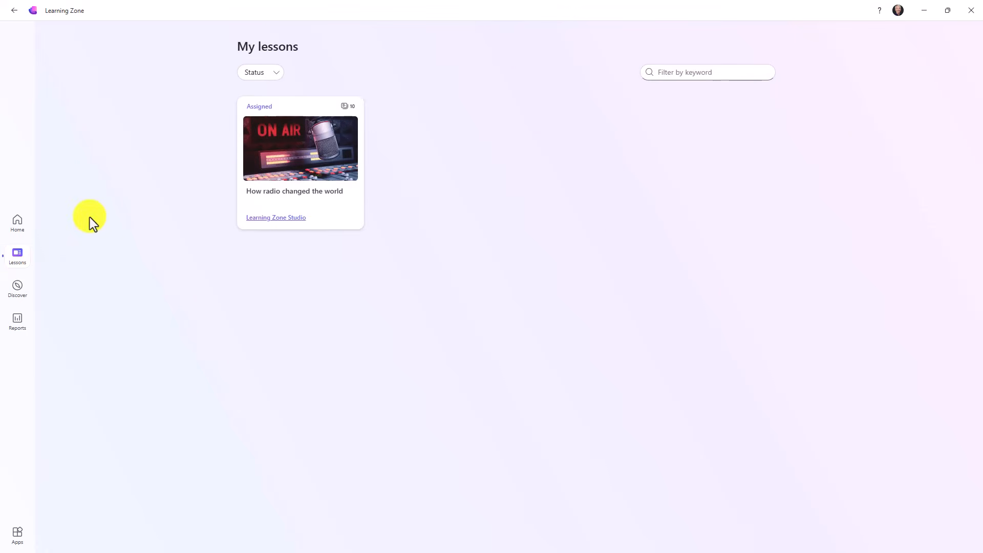
left_click(17, 290)
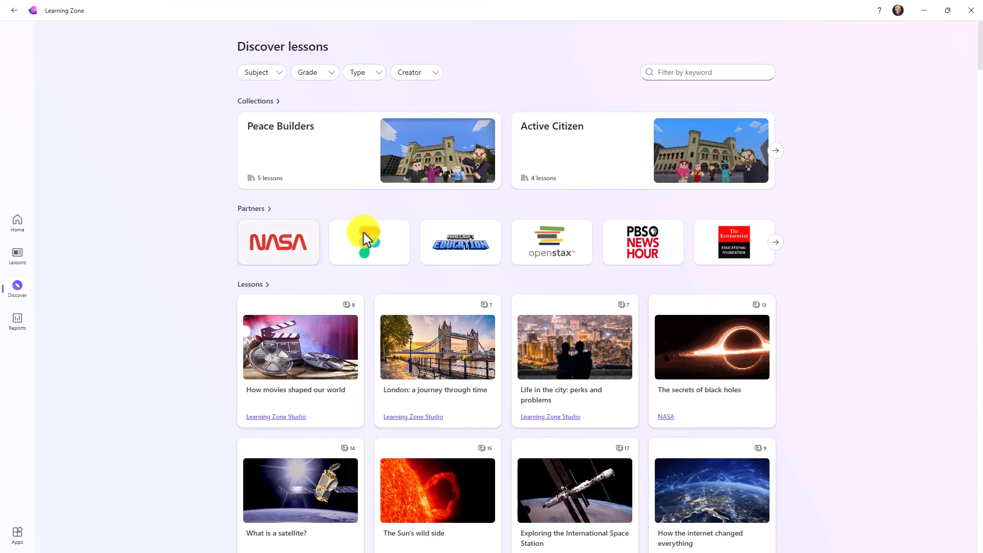
left_click(713, 353)
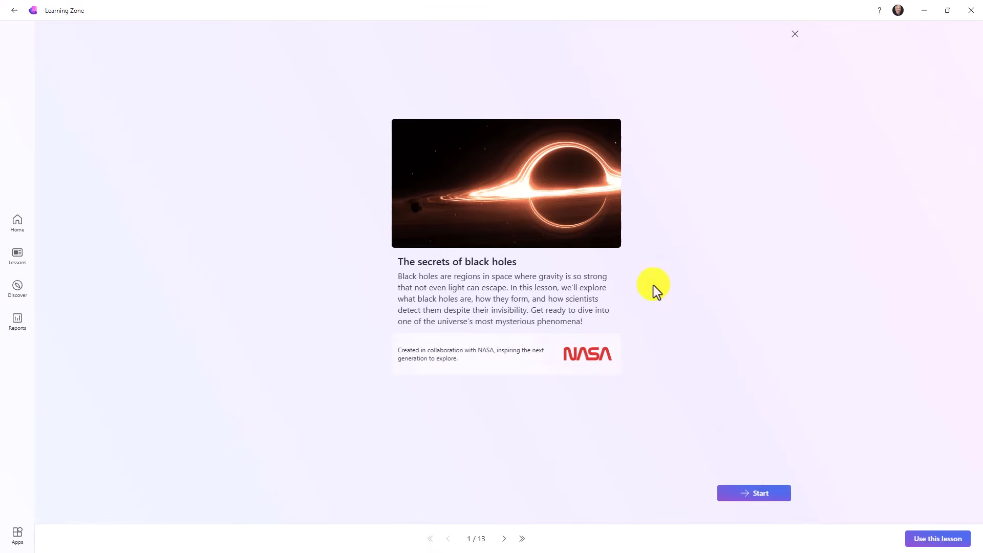
left_click(755, 494)
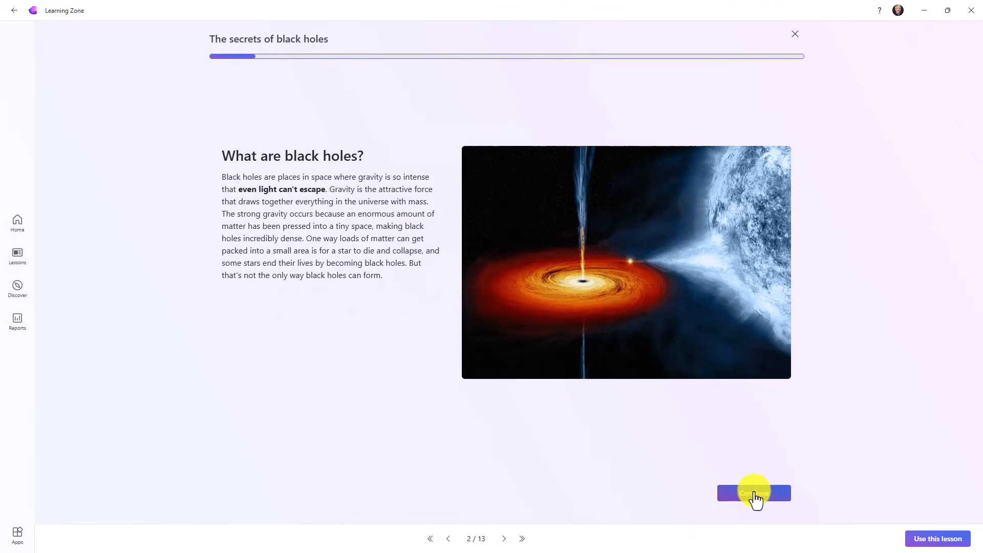
mouse_move(662, 377)
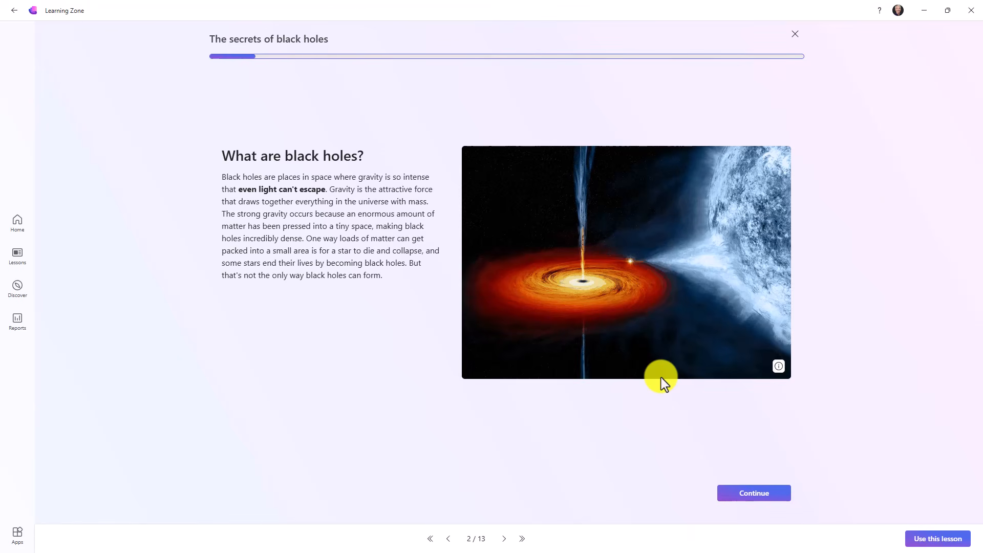